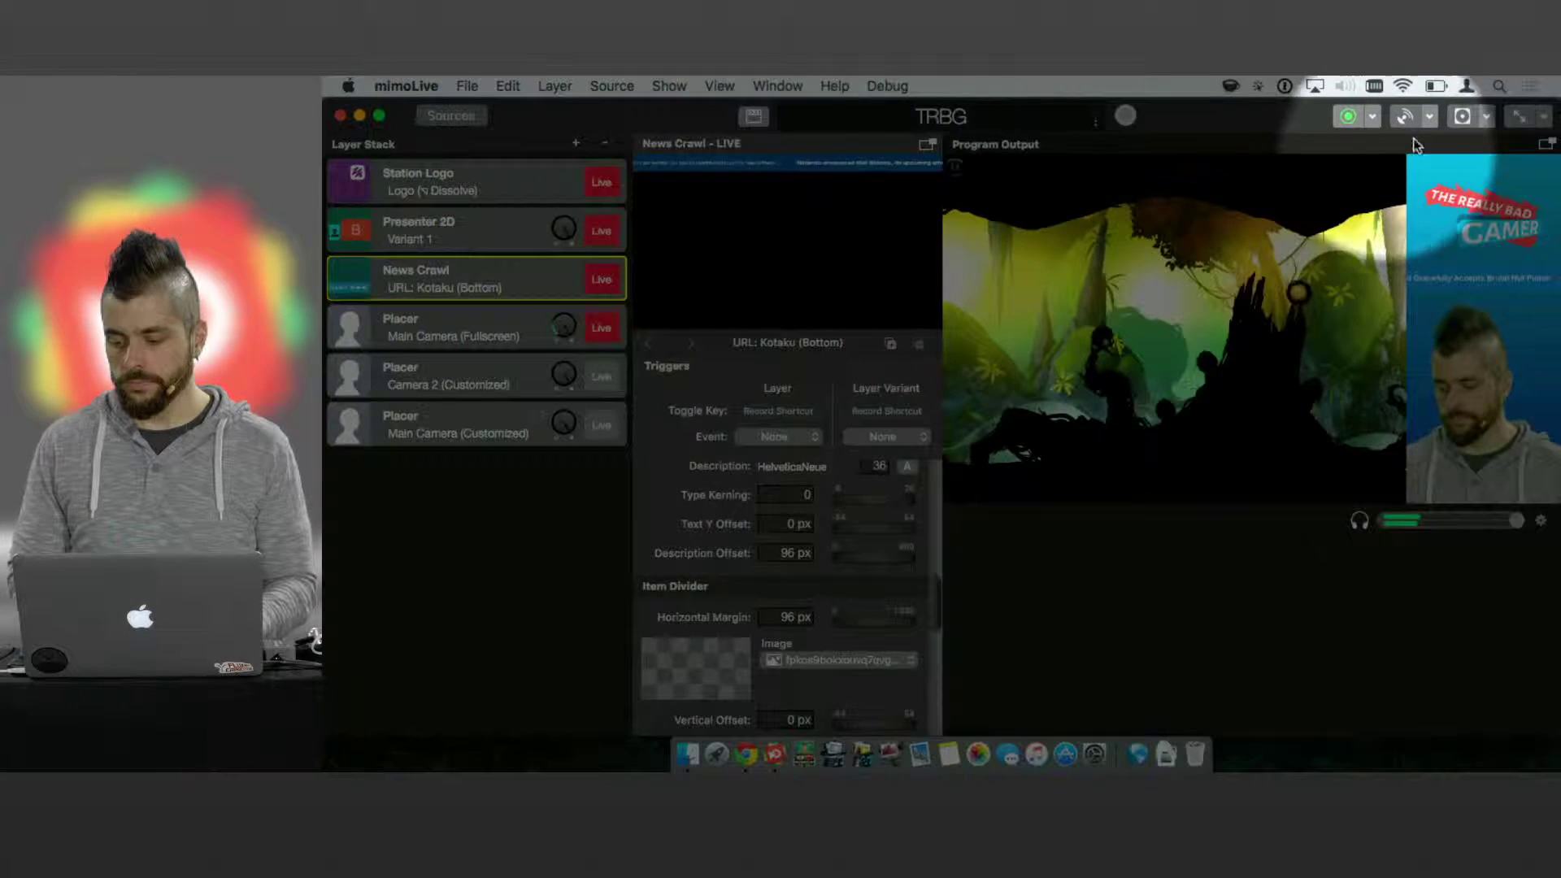
Step: Open mimoLive's live streaming settings, then bring up the Boinx Connect FAQ in Chrome
click(1428, 115)
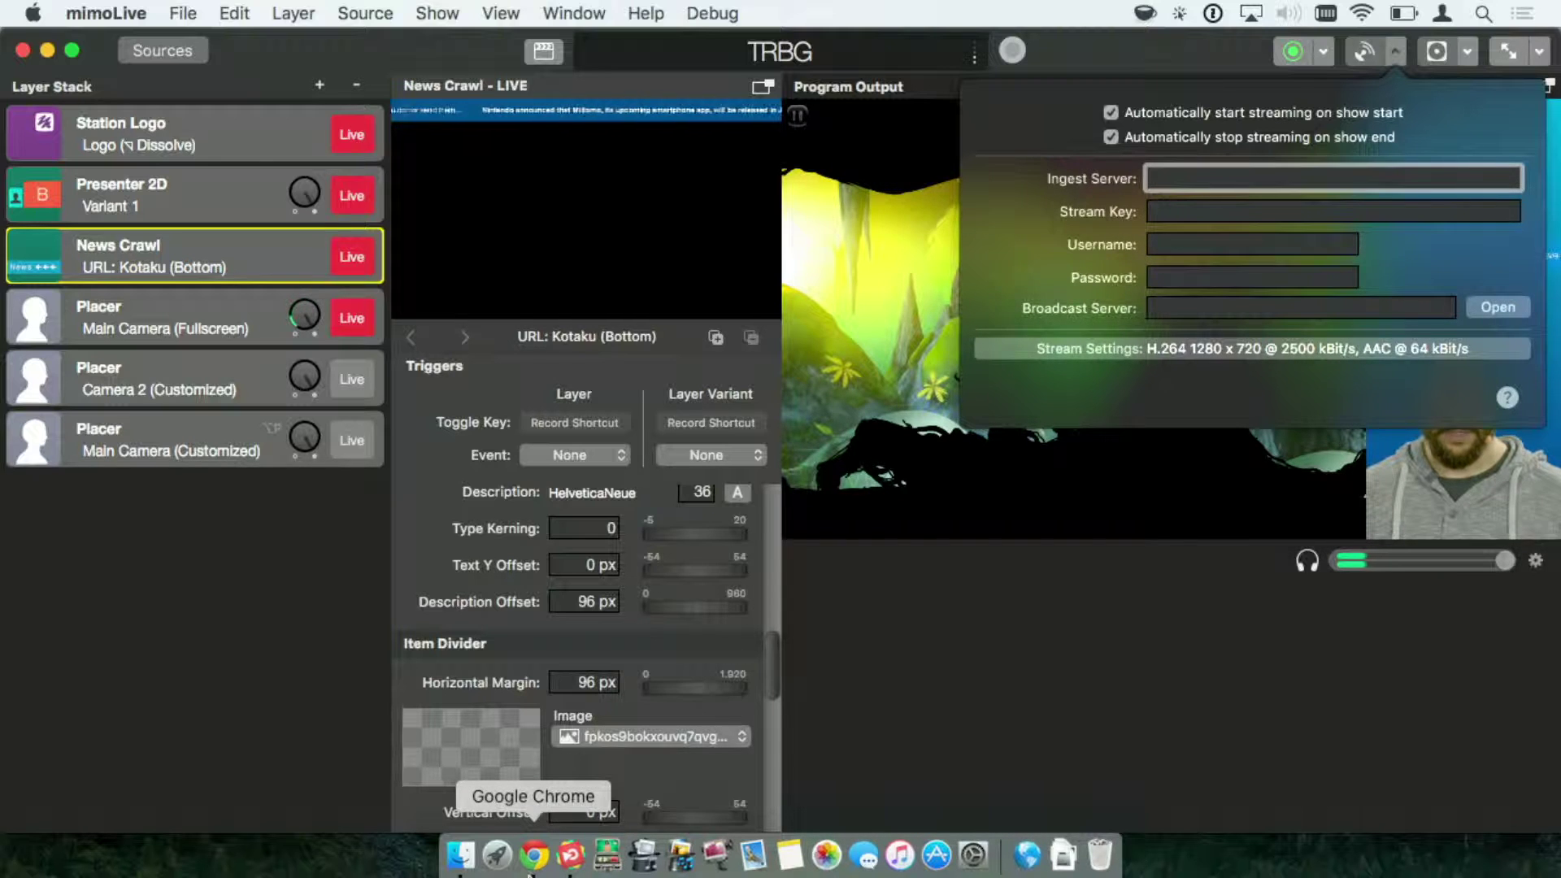
click(534, 858)
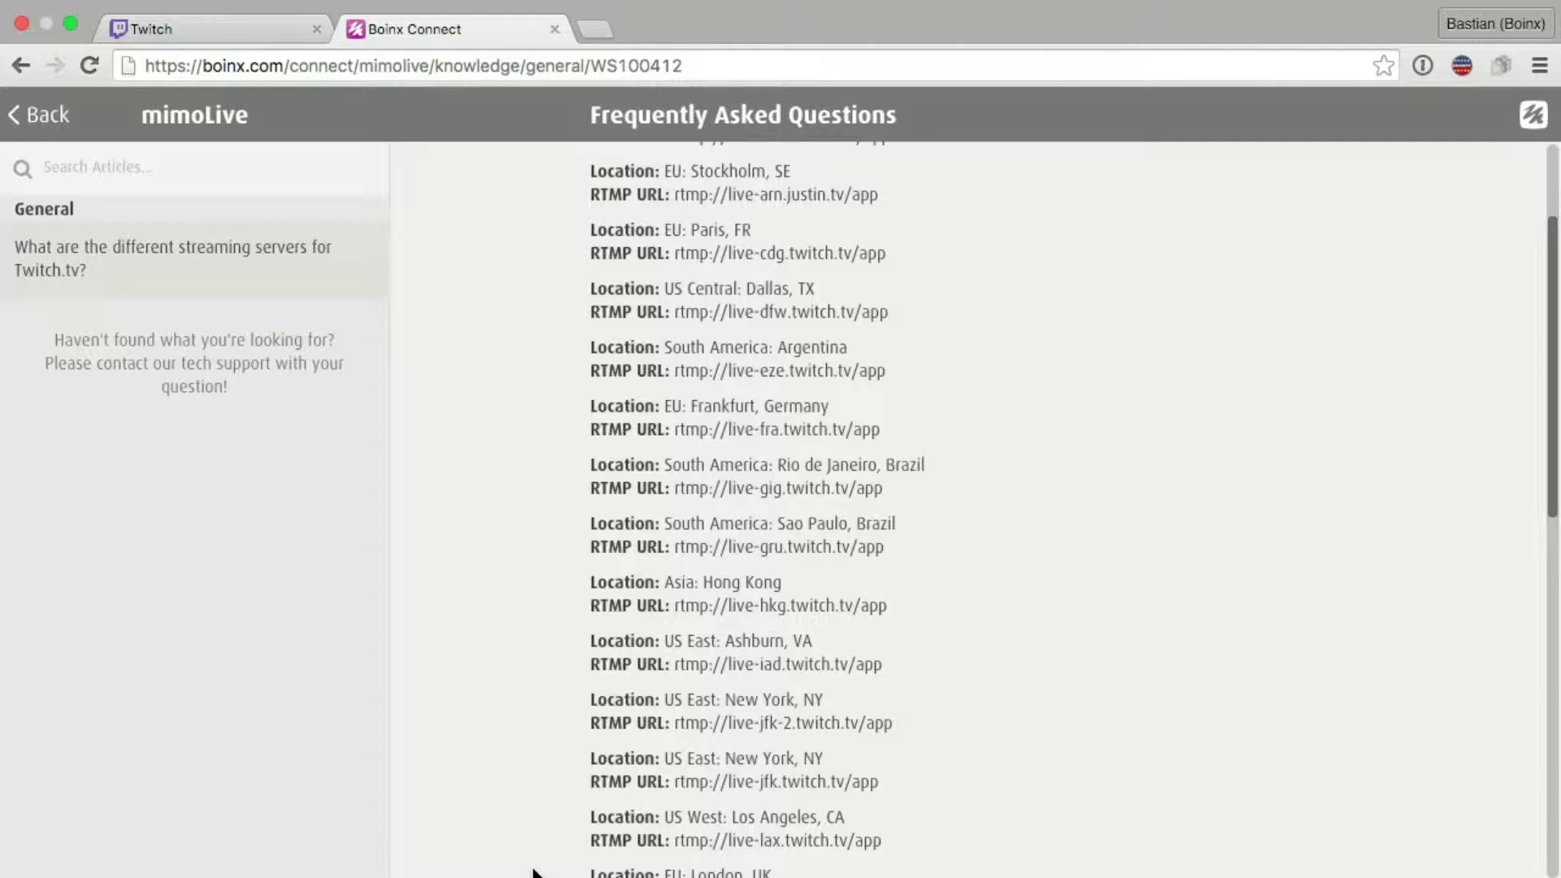
Step: Copy the Frankfurt URL rtmp://live-fra.twitch.tv/app from the FAQ's Twitch server list
scroll(719, 535, up, 3)
scroll(718, 535, down, 3)
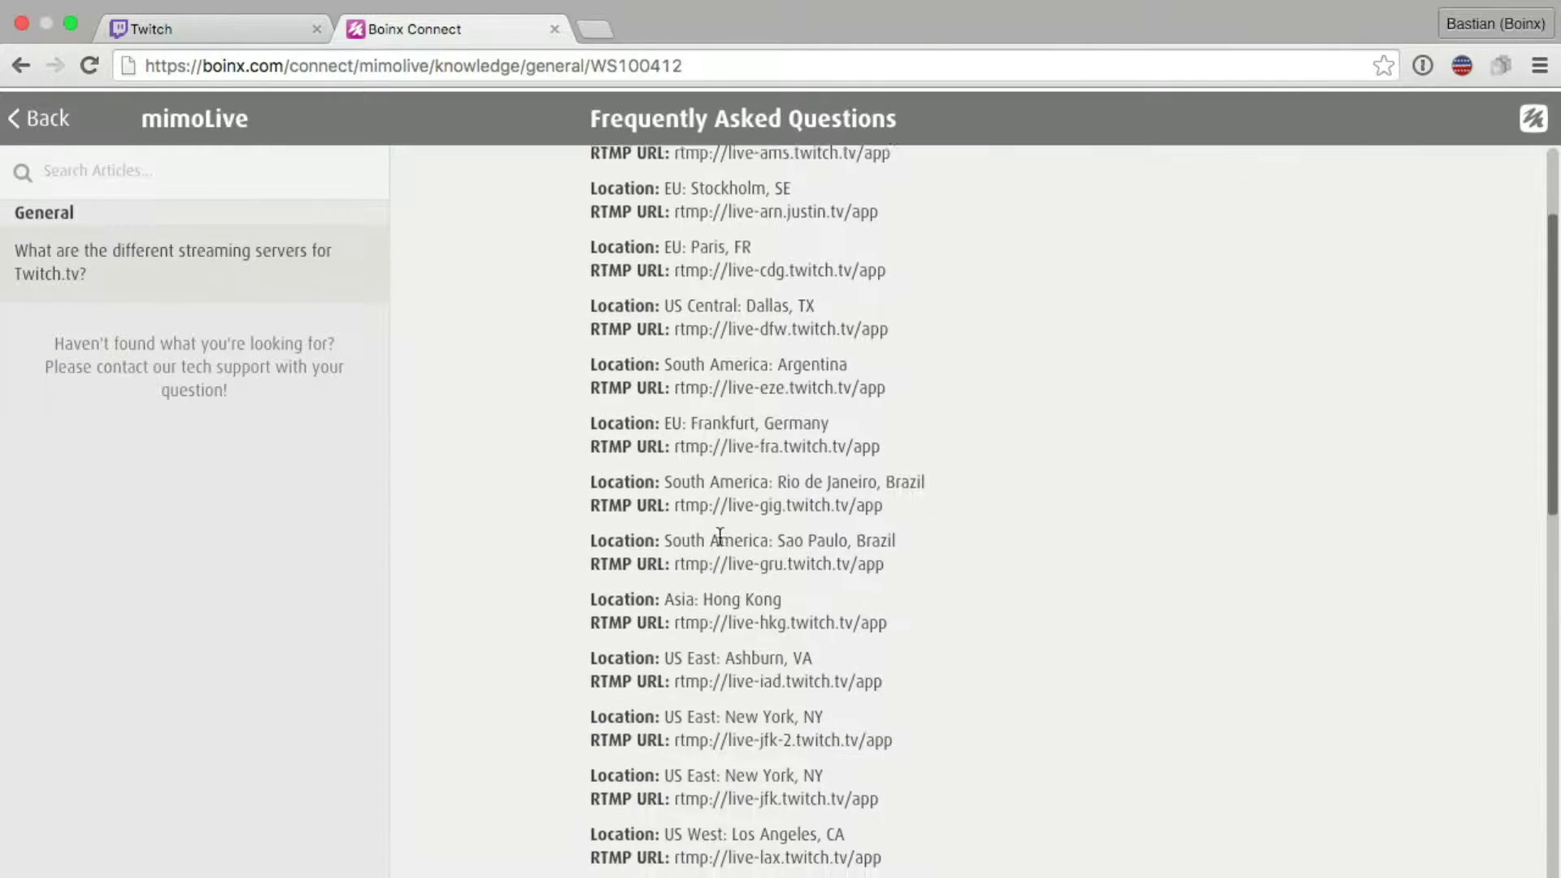
scroll(720, 537, down, 2)
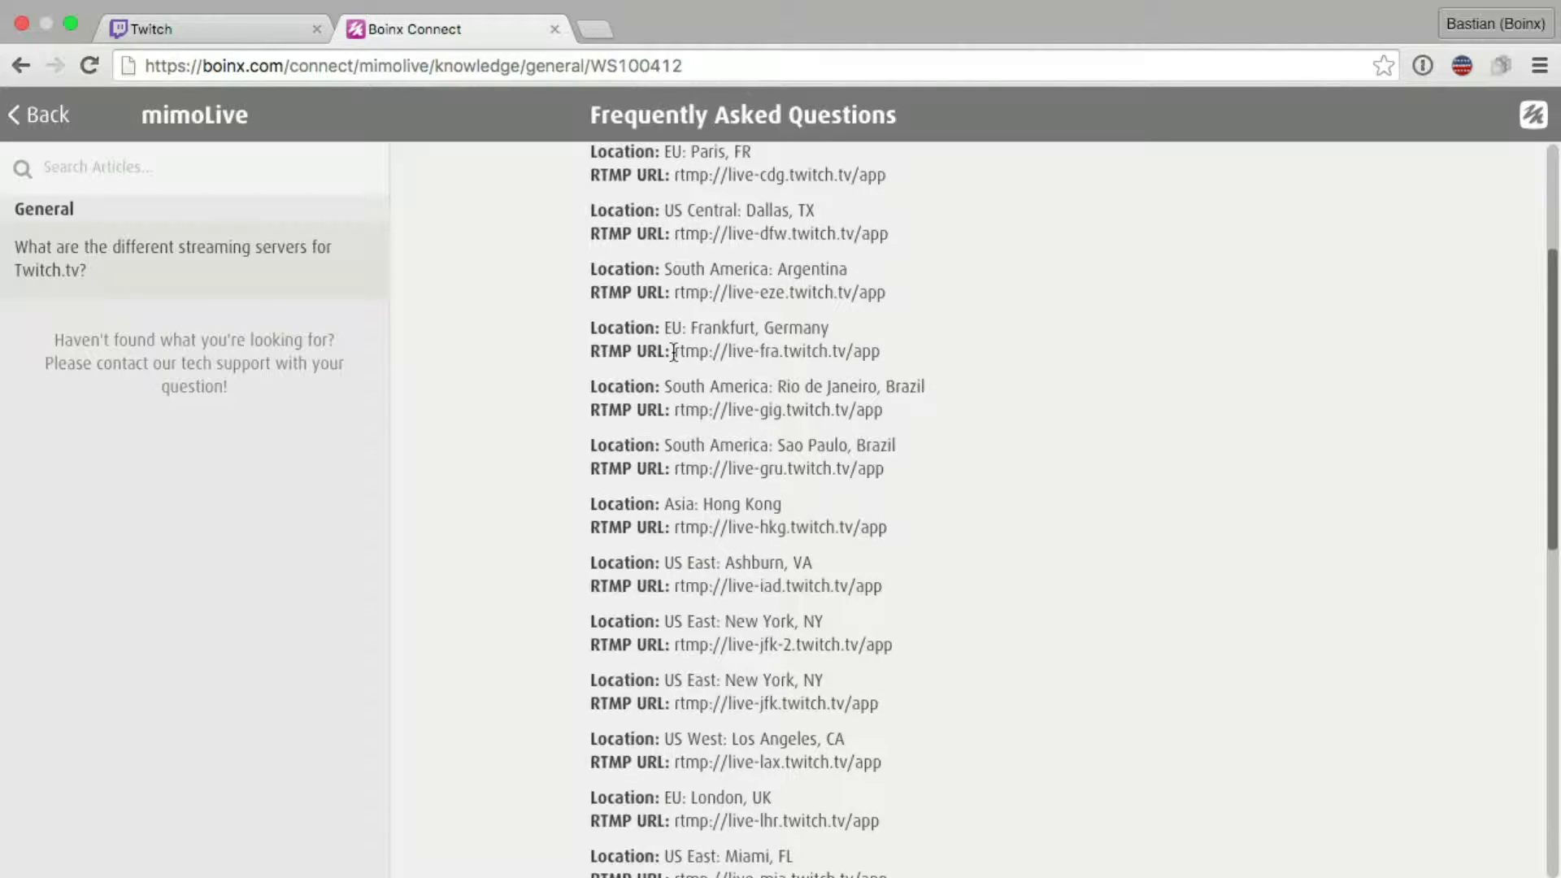
drag(700, 350, 824, 345)
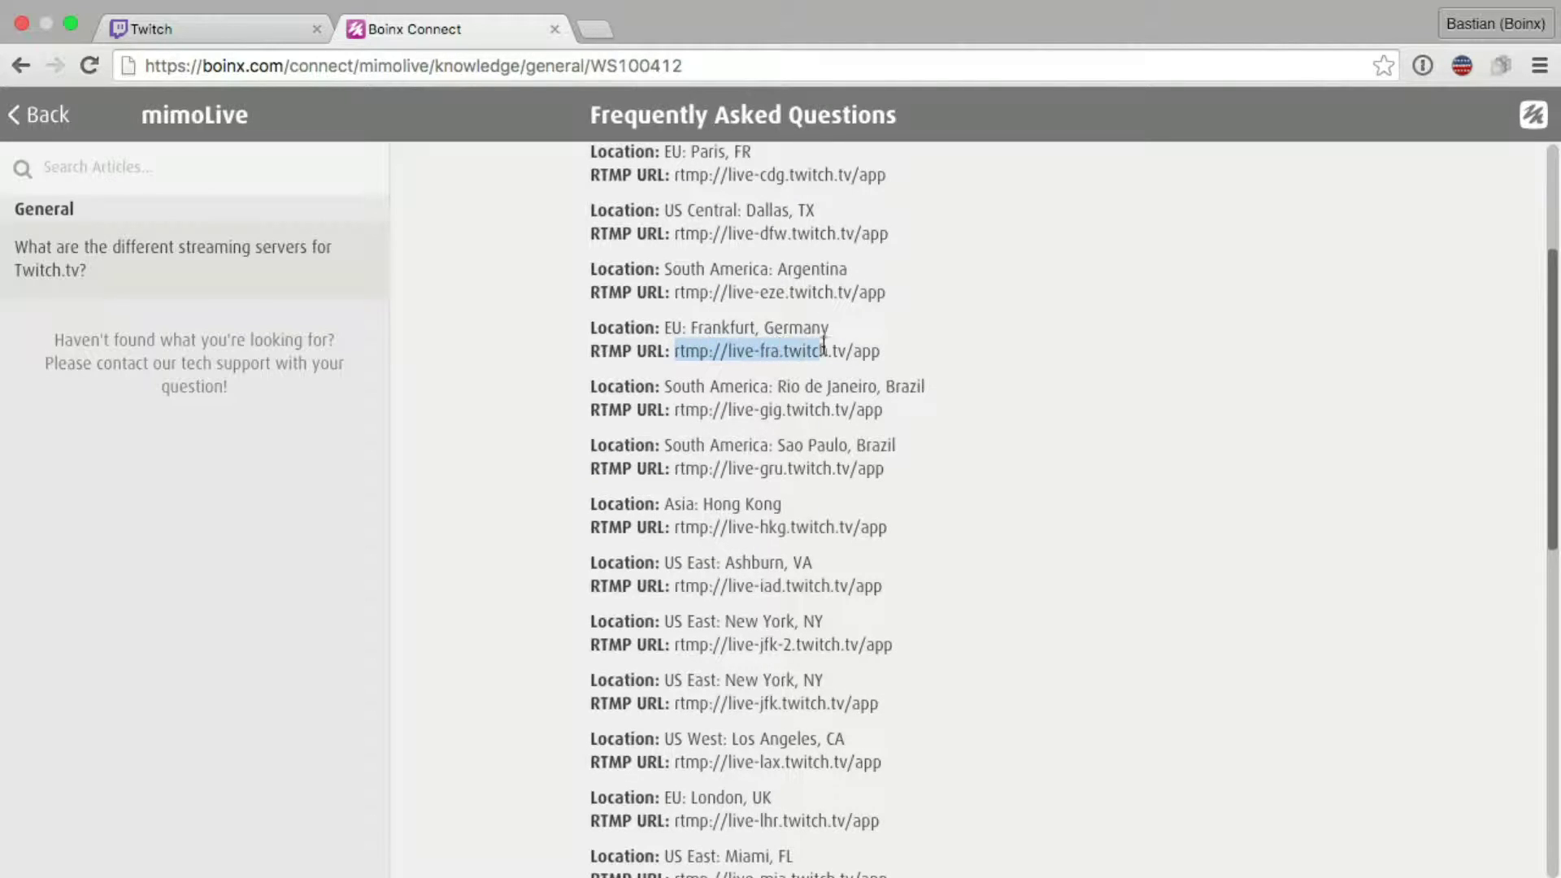
right_click(805, 347)
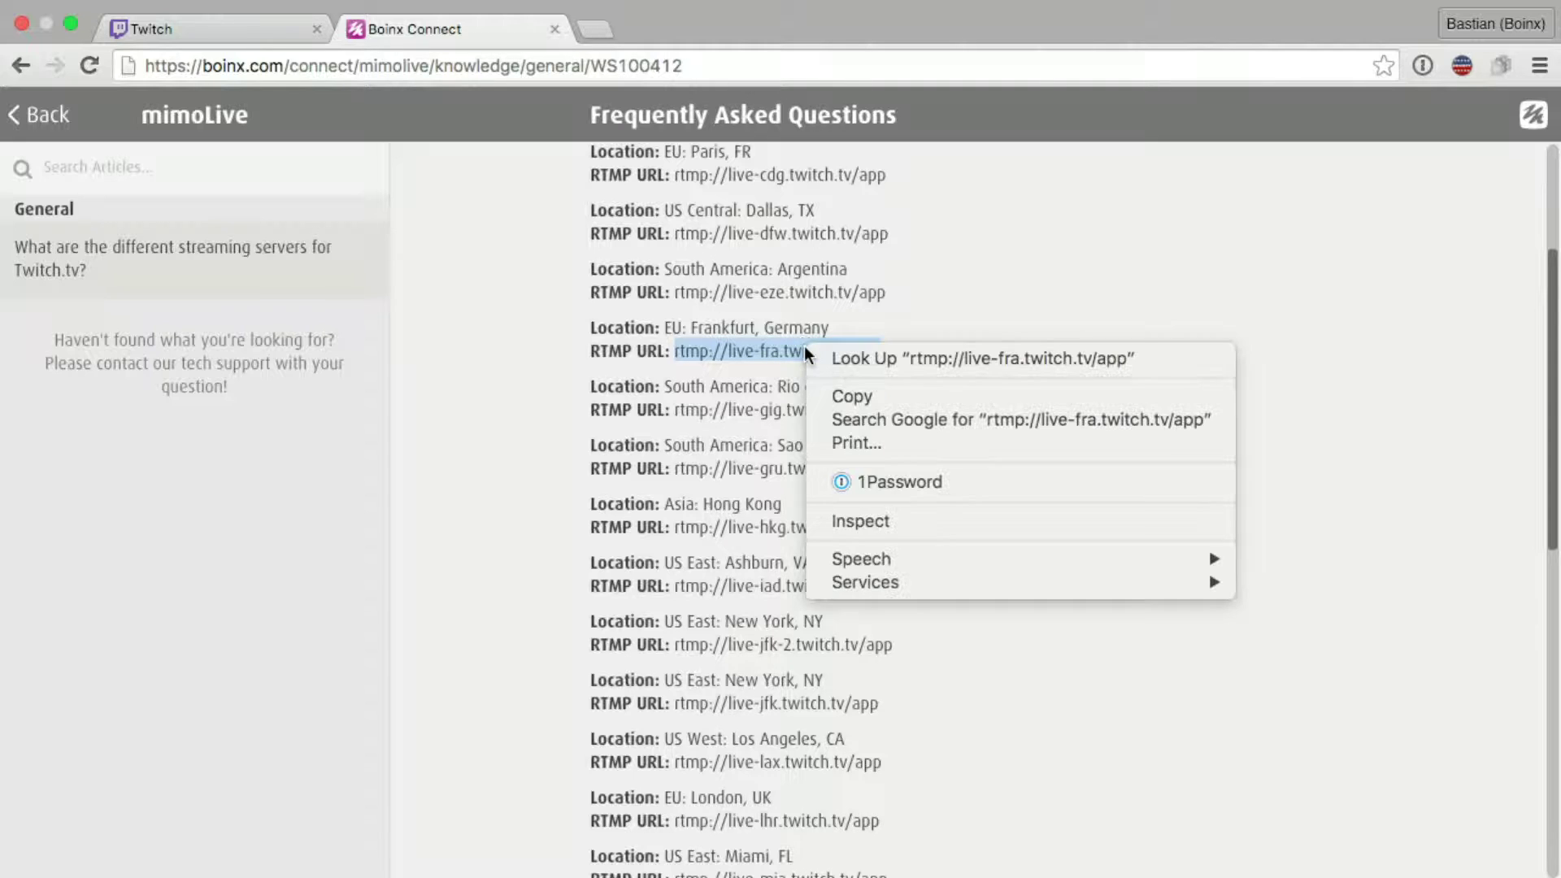
click(855, 397)
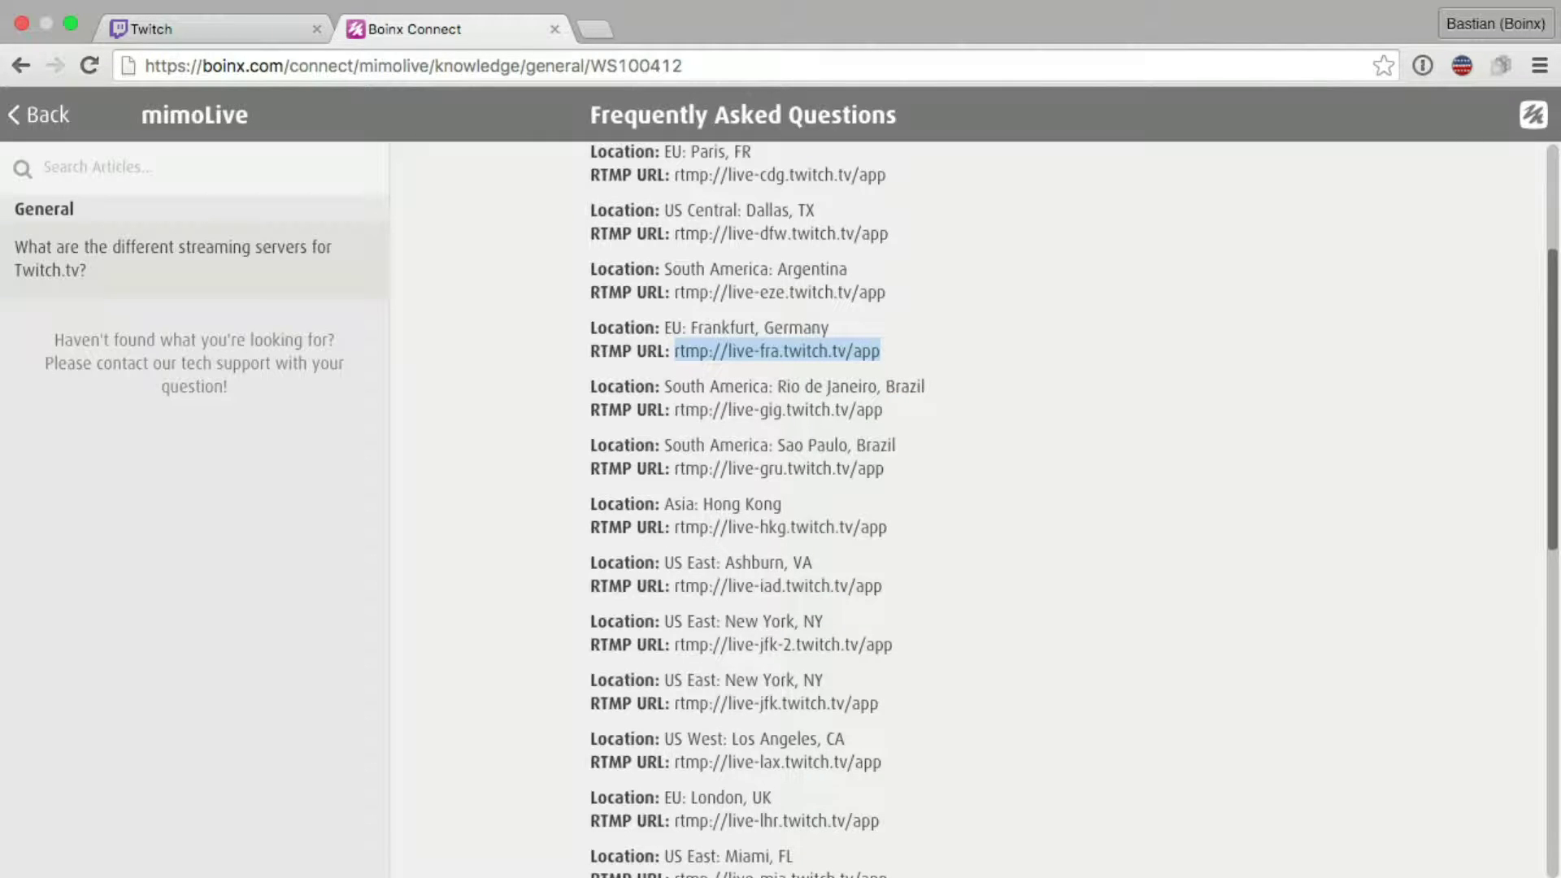
Step: Paste rtmp://live-fra.twitch.tv/app into mimoLive's Ingest Server field
key(ctrl+Left)
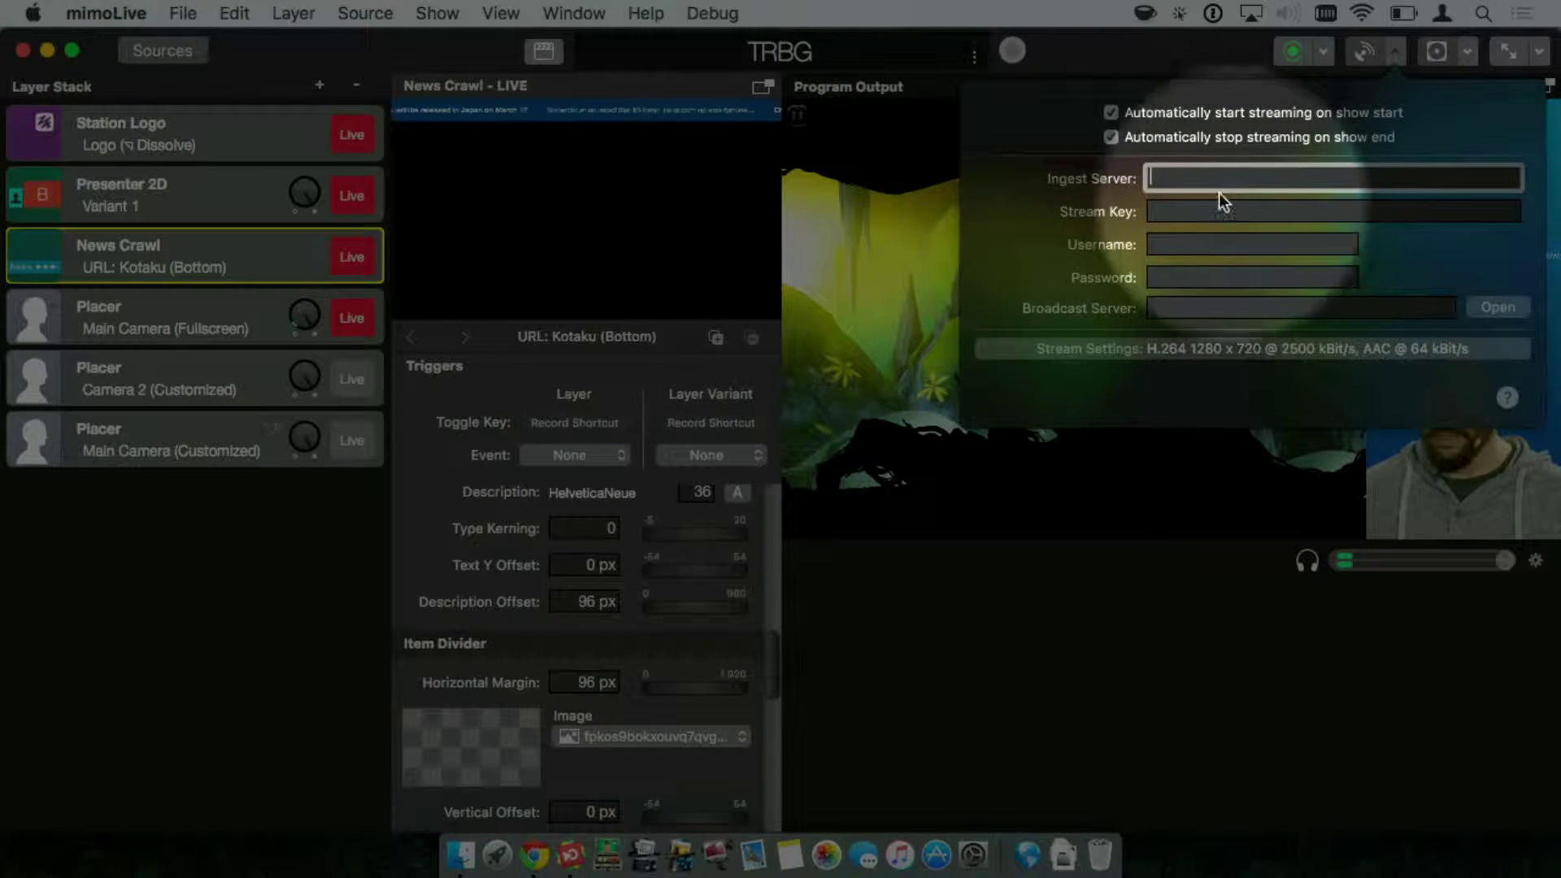
right_click(1191, 178)
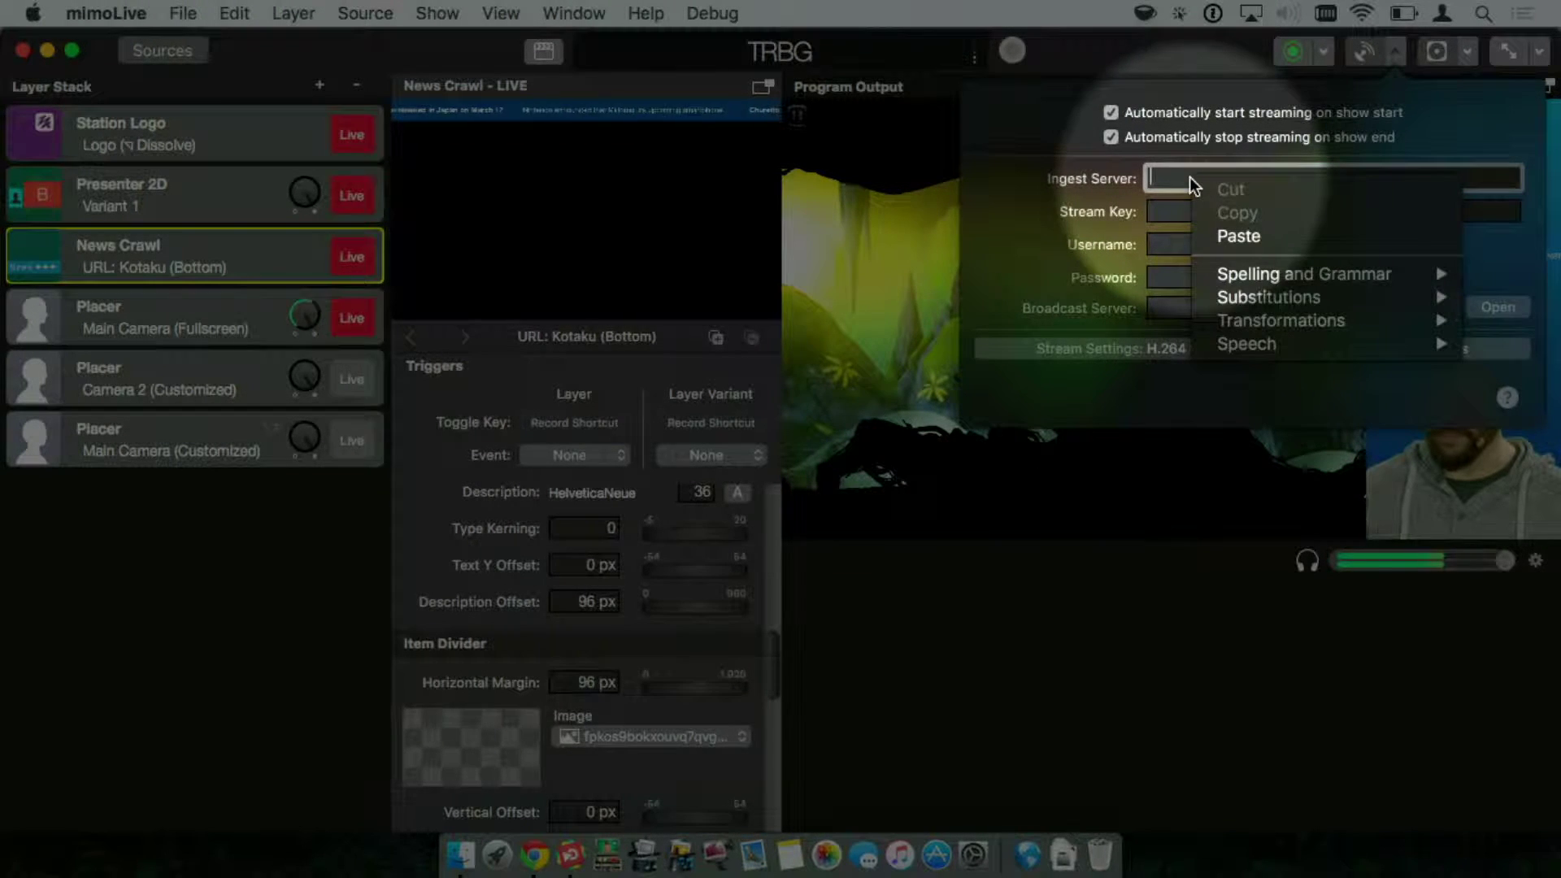
click(1229, 234)
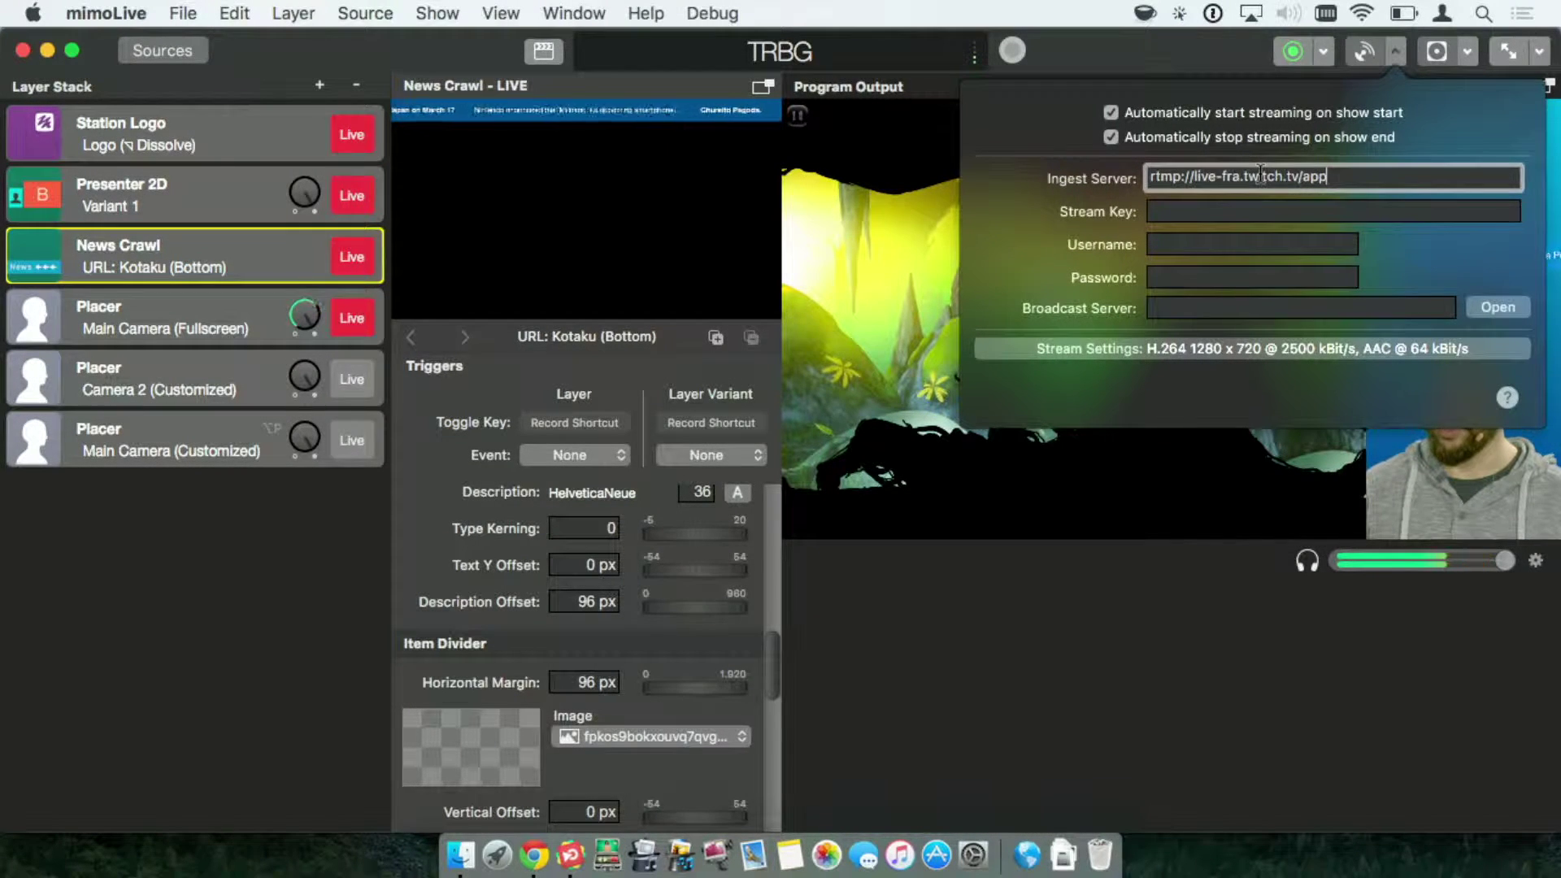
click(1234, 212)
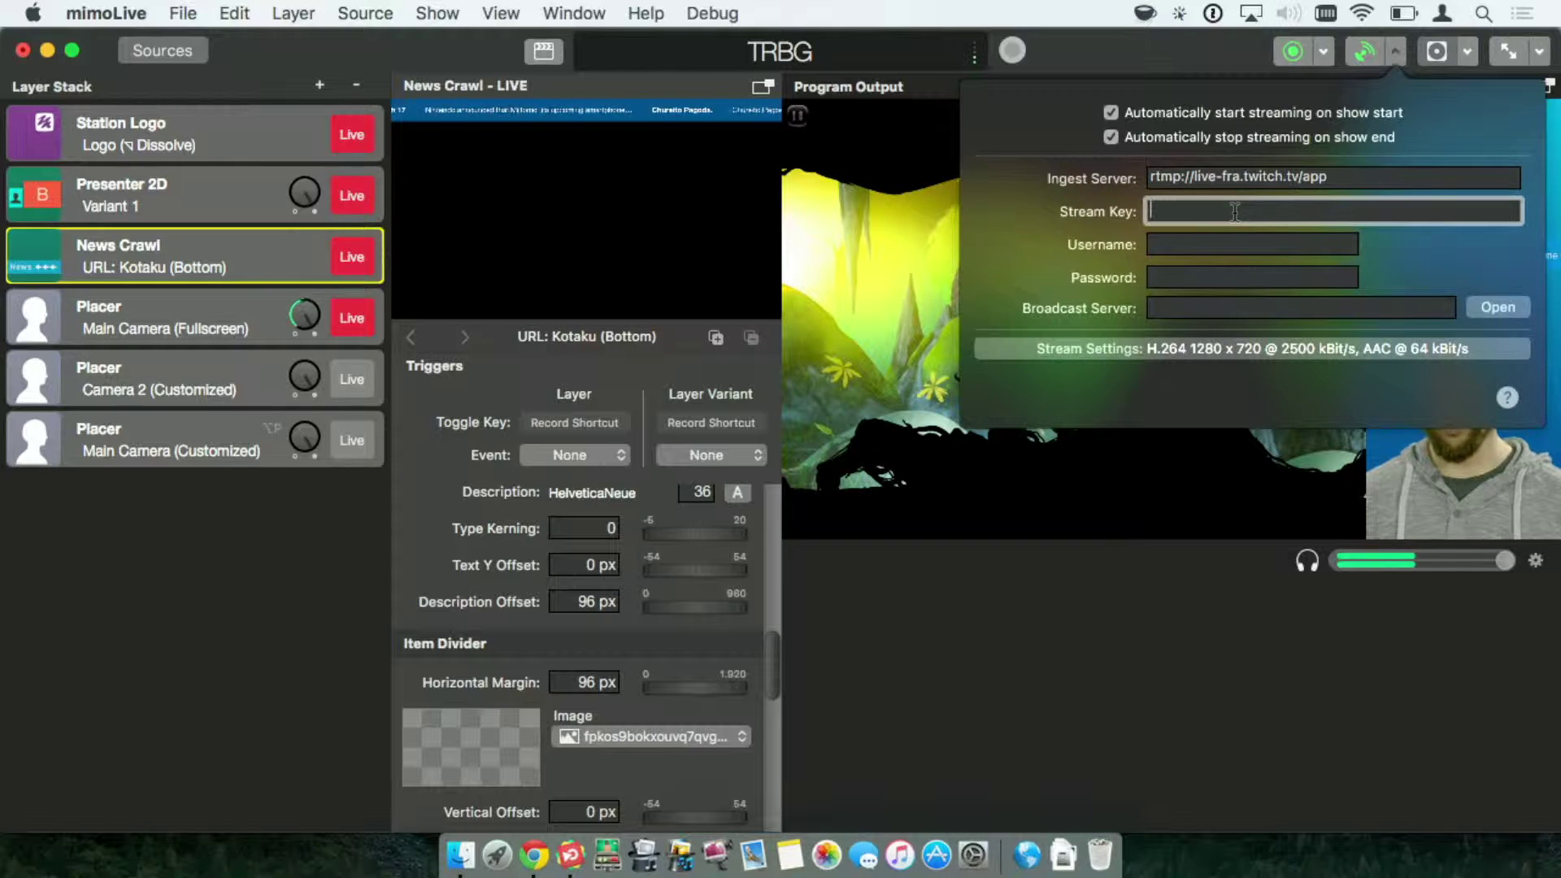
Step: Go to the Twitch channel dashboard from the account menu in Chrome
click(526, 853)
click(202, 31)
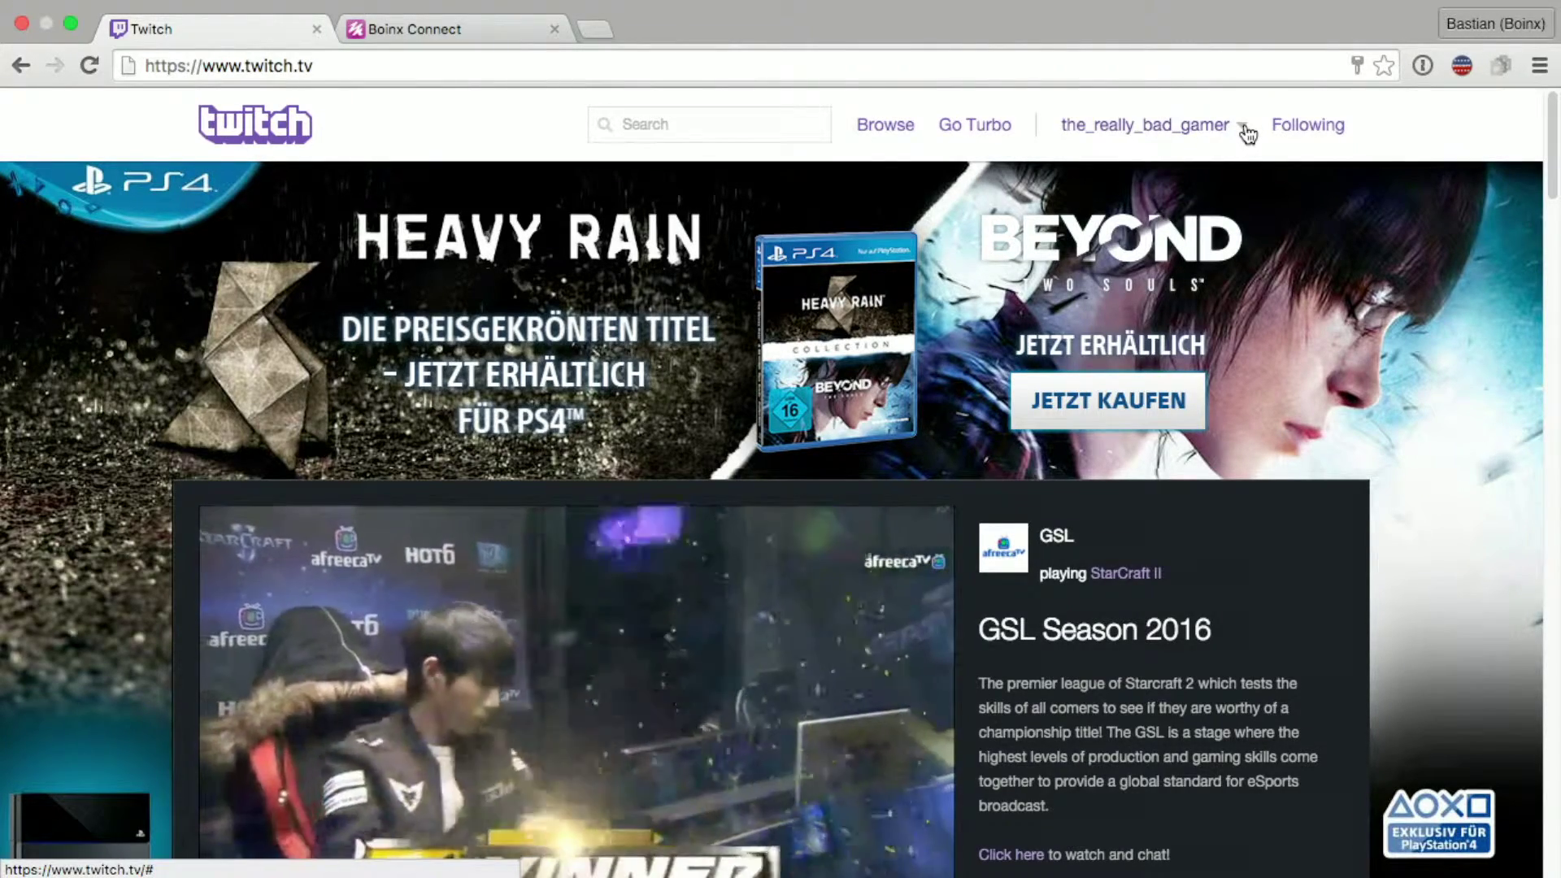
click(1245, 130)
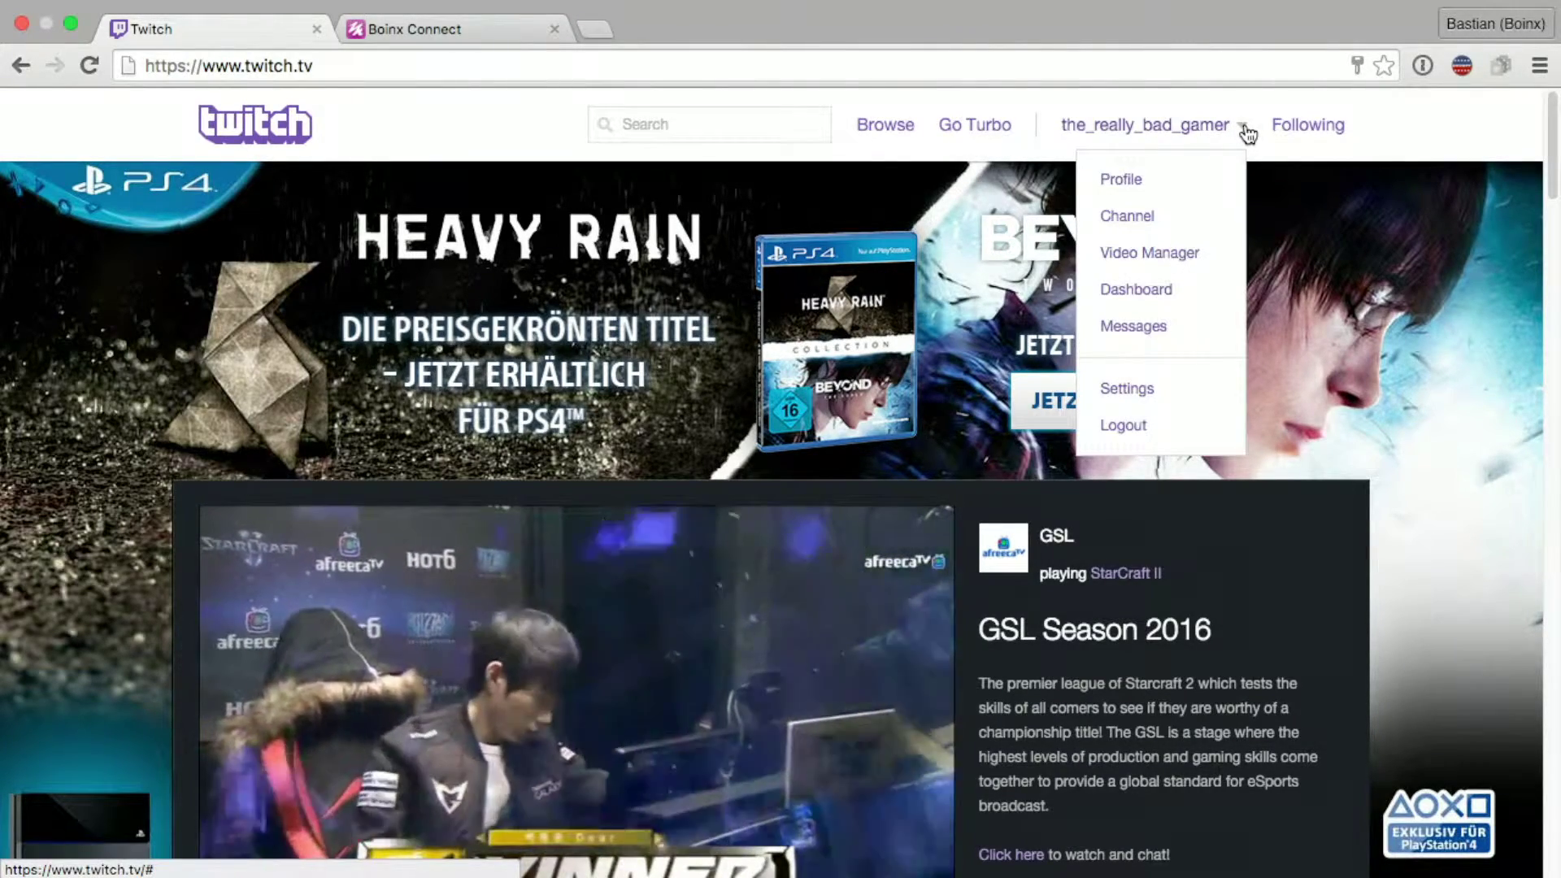
click(1143, 290)
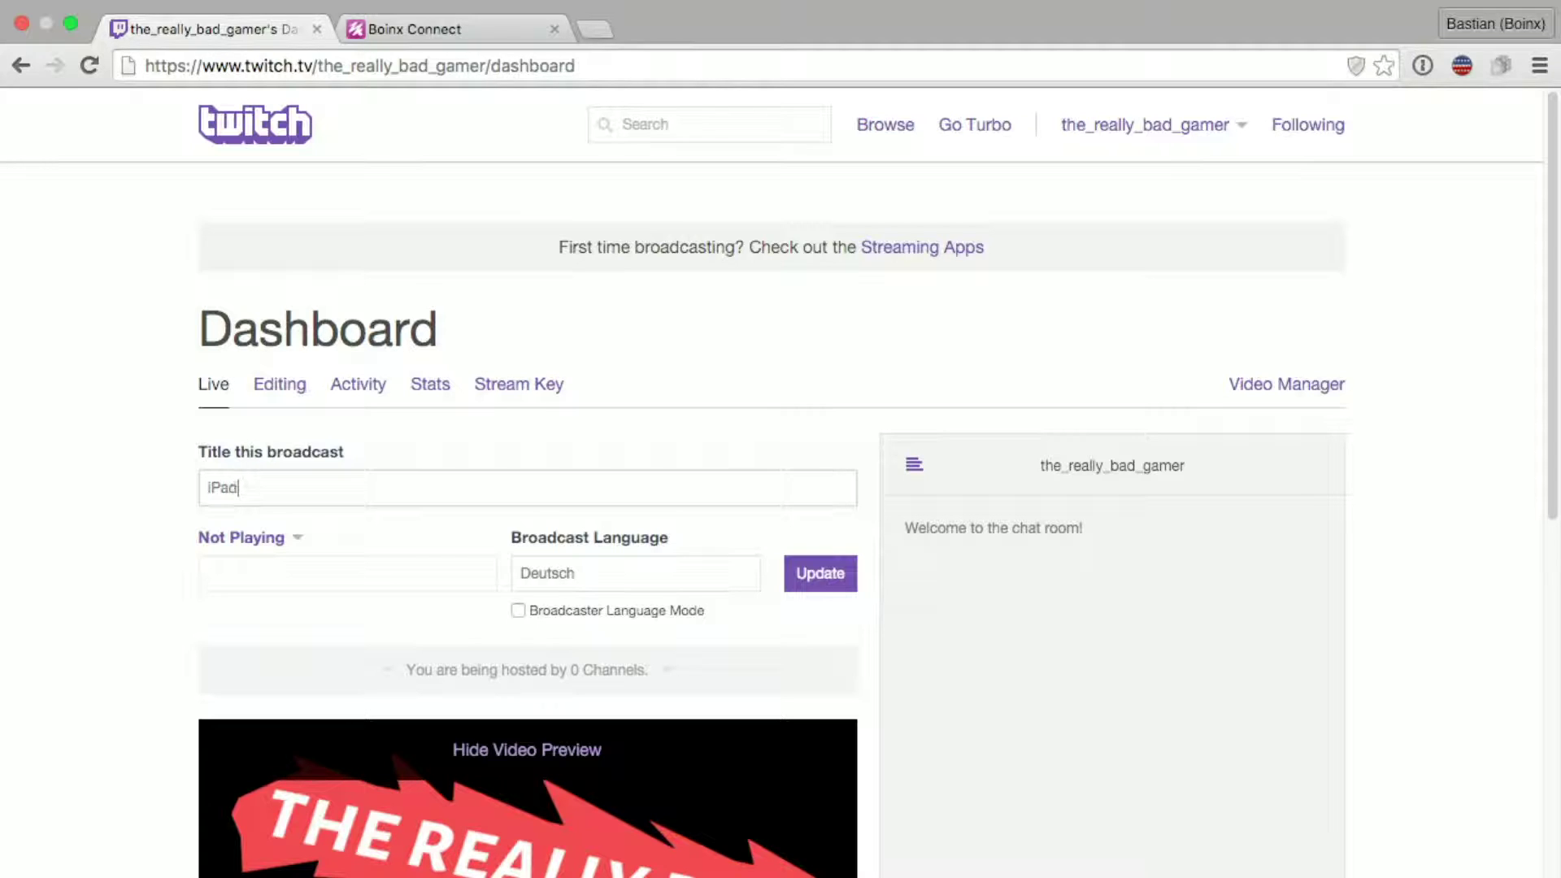
Step: Set the broadcast status to Playing and the language to English, then update
click(269, 539)
click(253, 591)
click(603, 583)
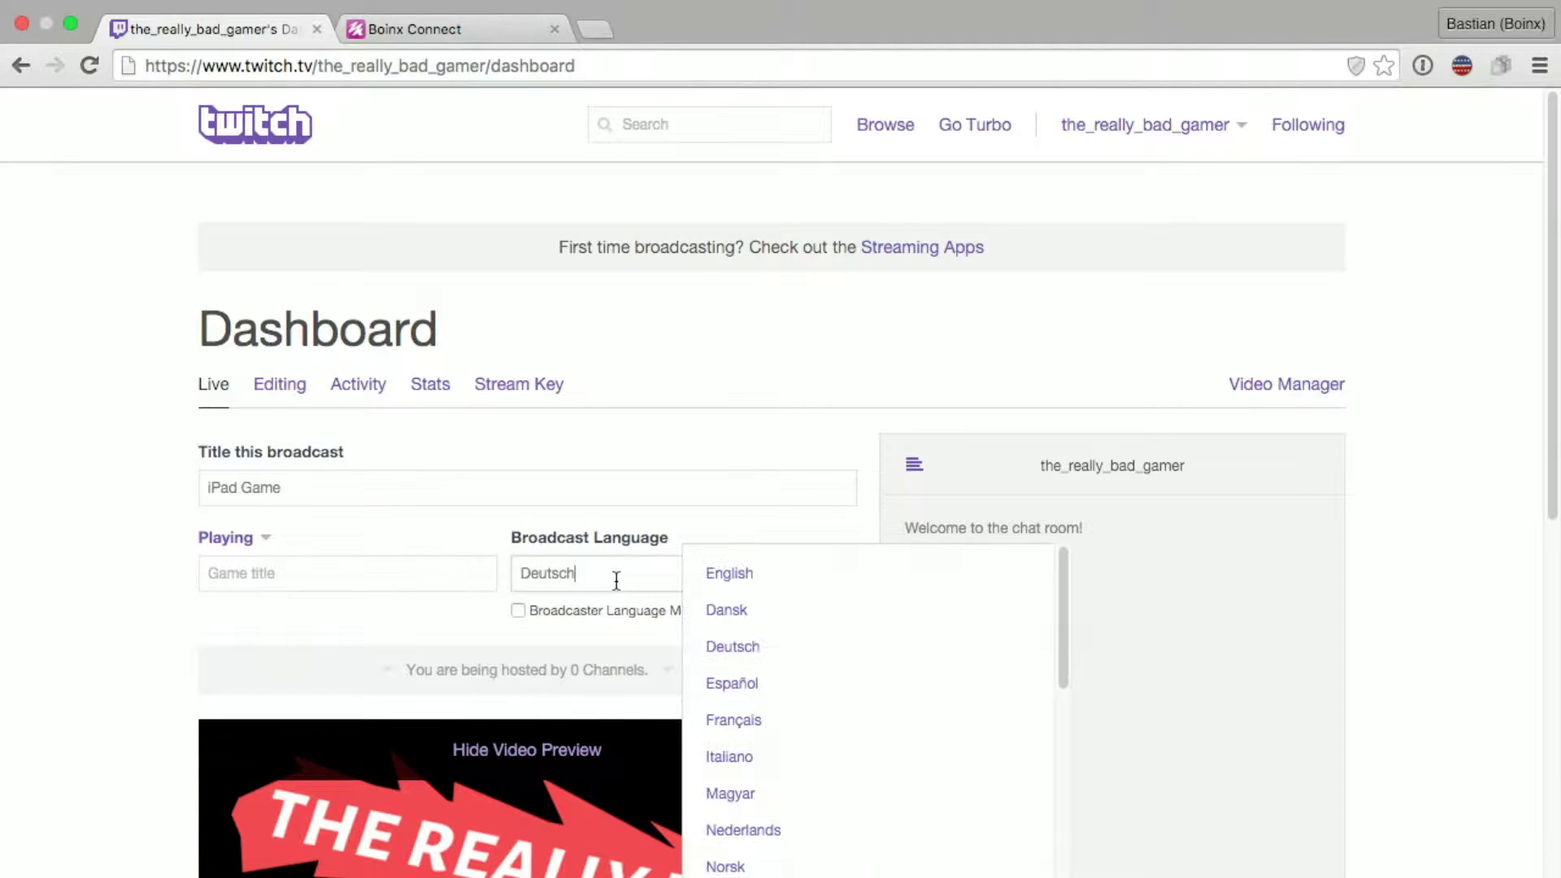
click(744, 588)
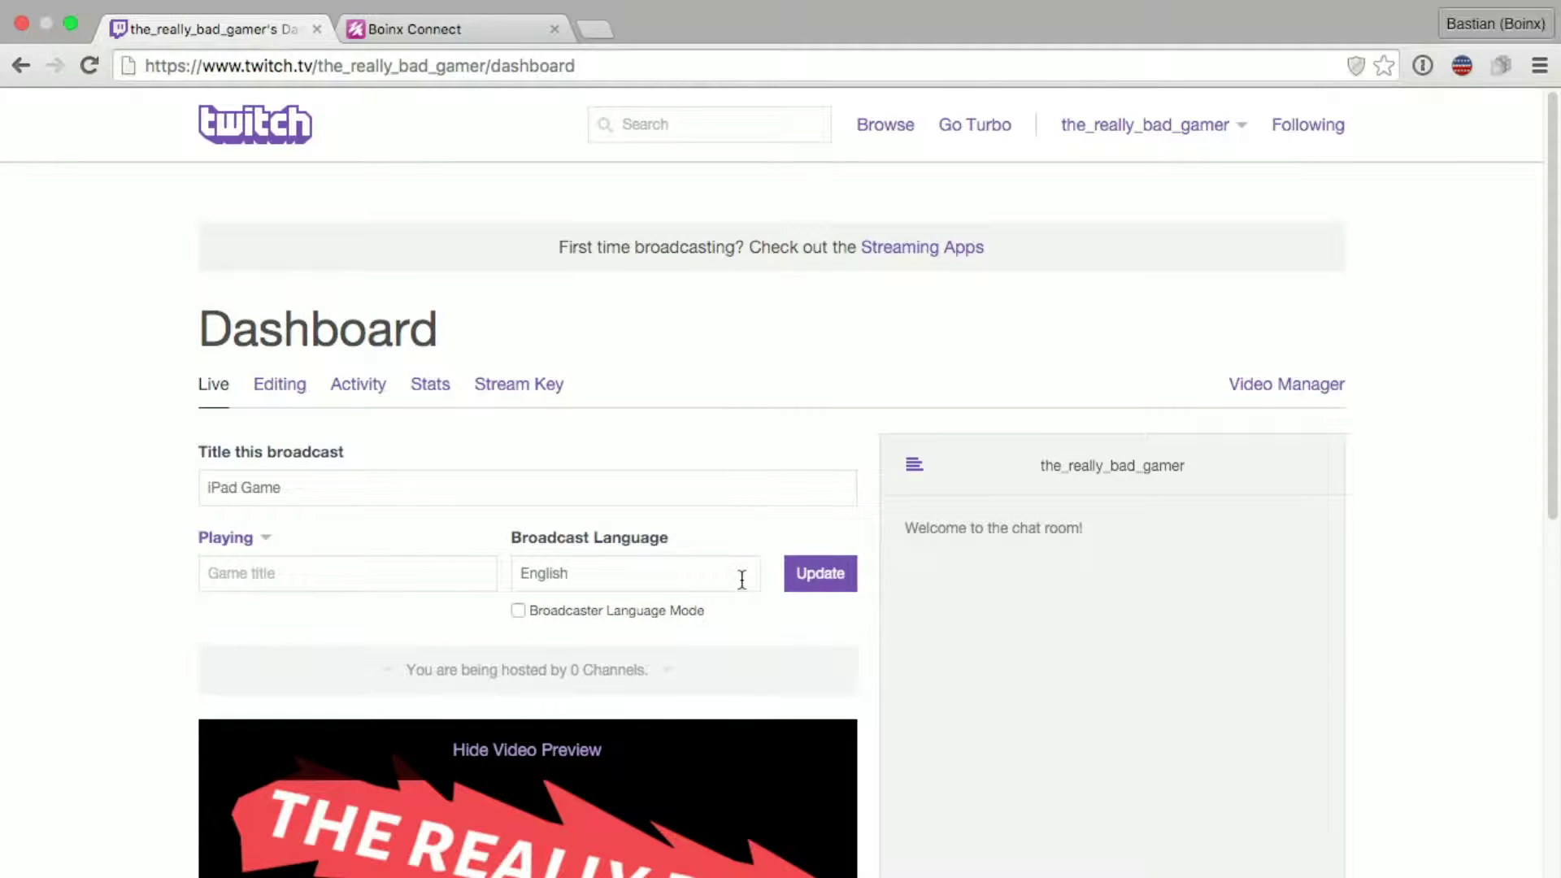
click(823, 575)
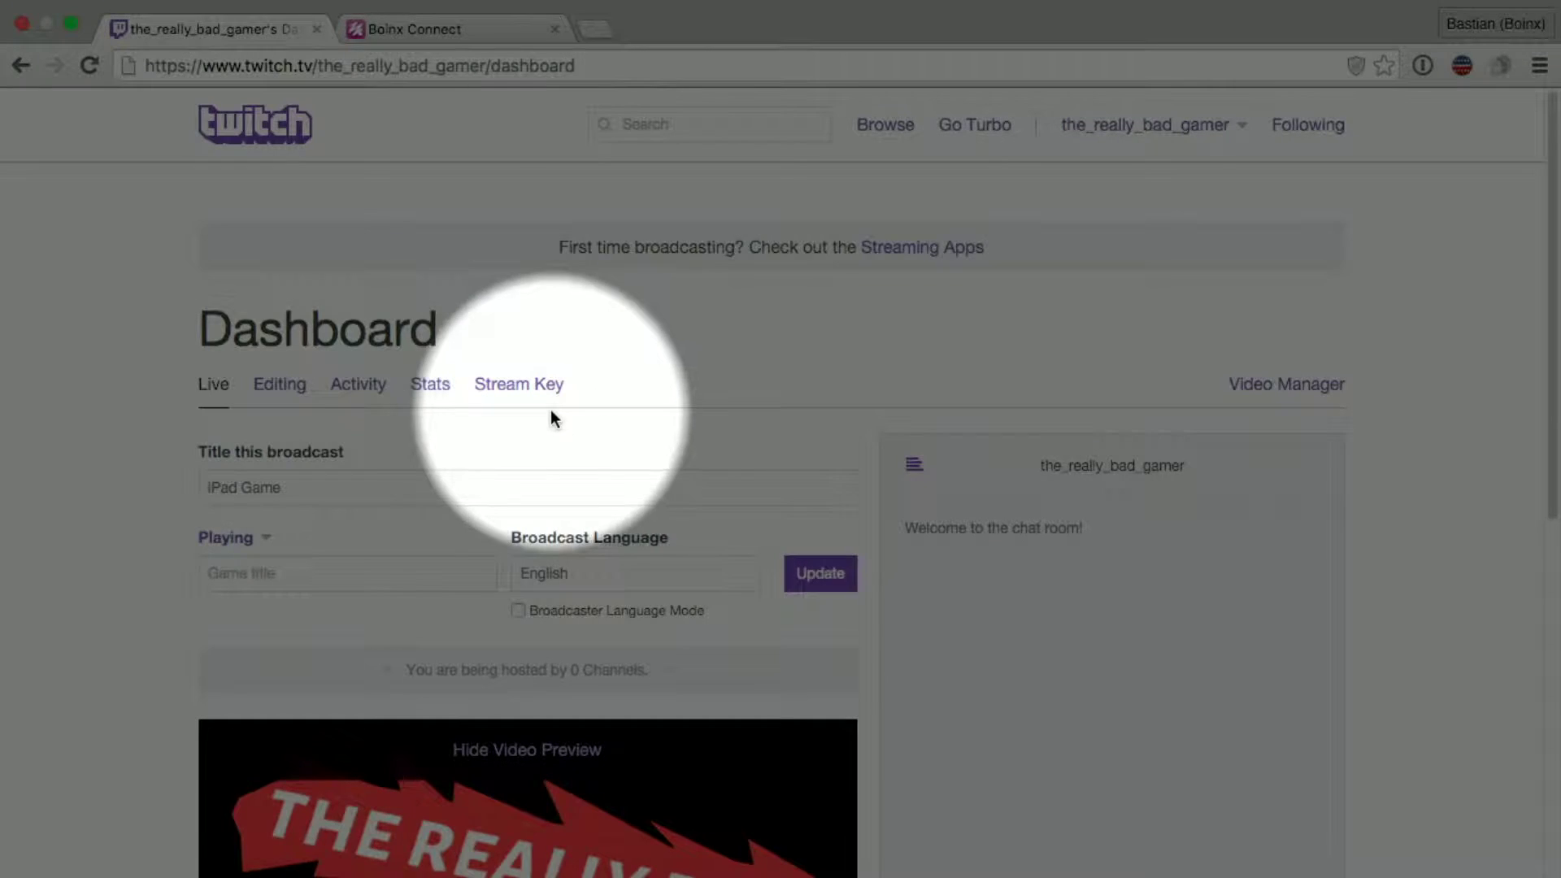
Step: Reveal the Twitch stream key on the Stream Key page, accepting the warning, and copy it
click(518, 397)
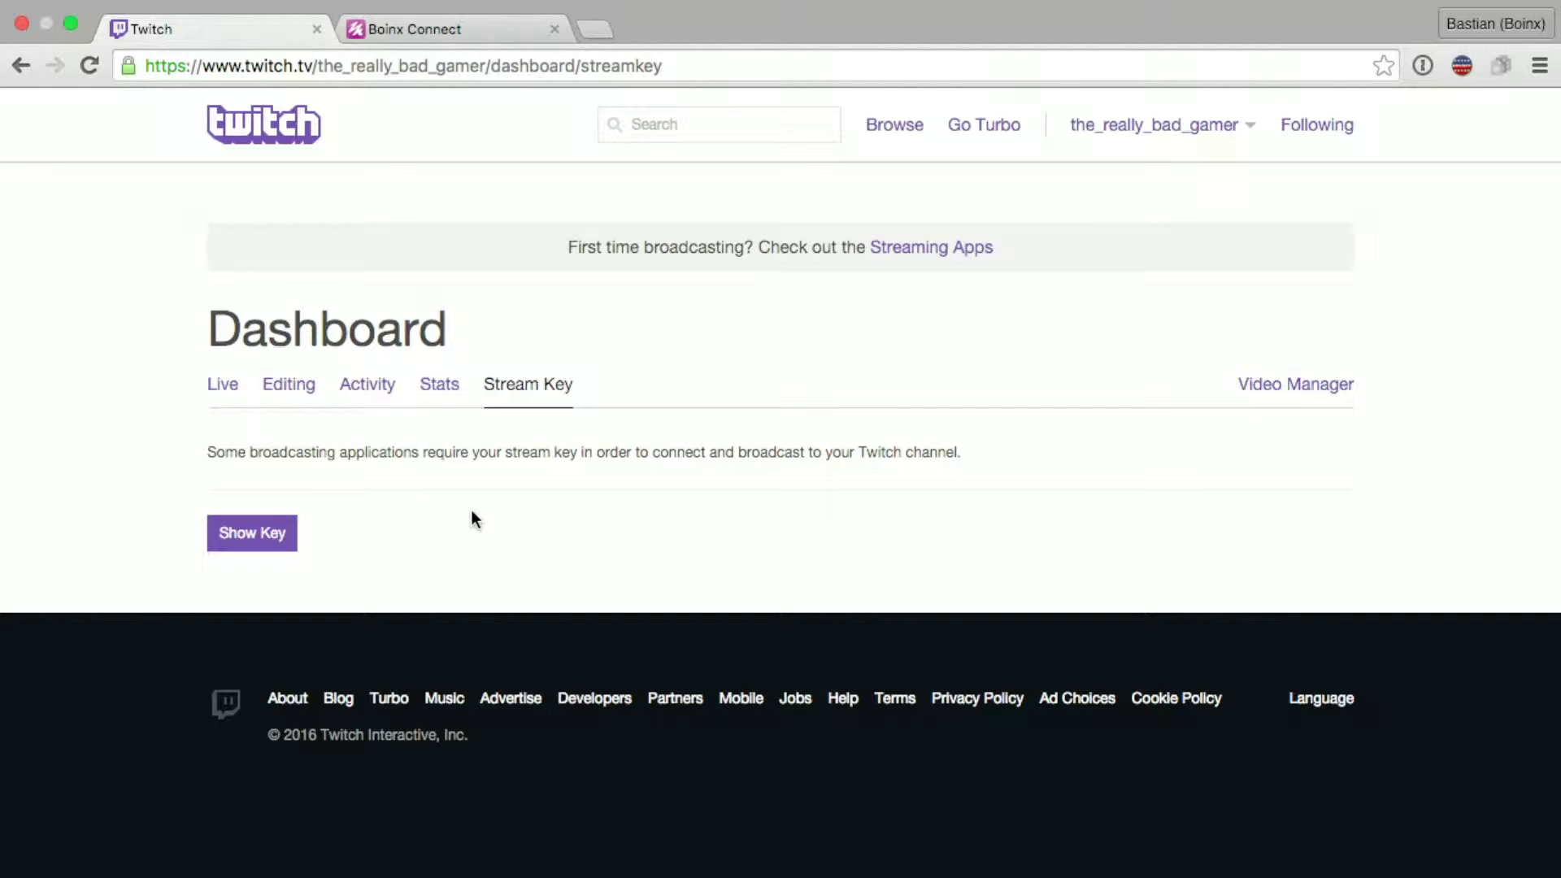
click(231, 529)
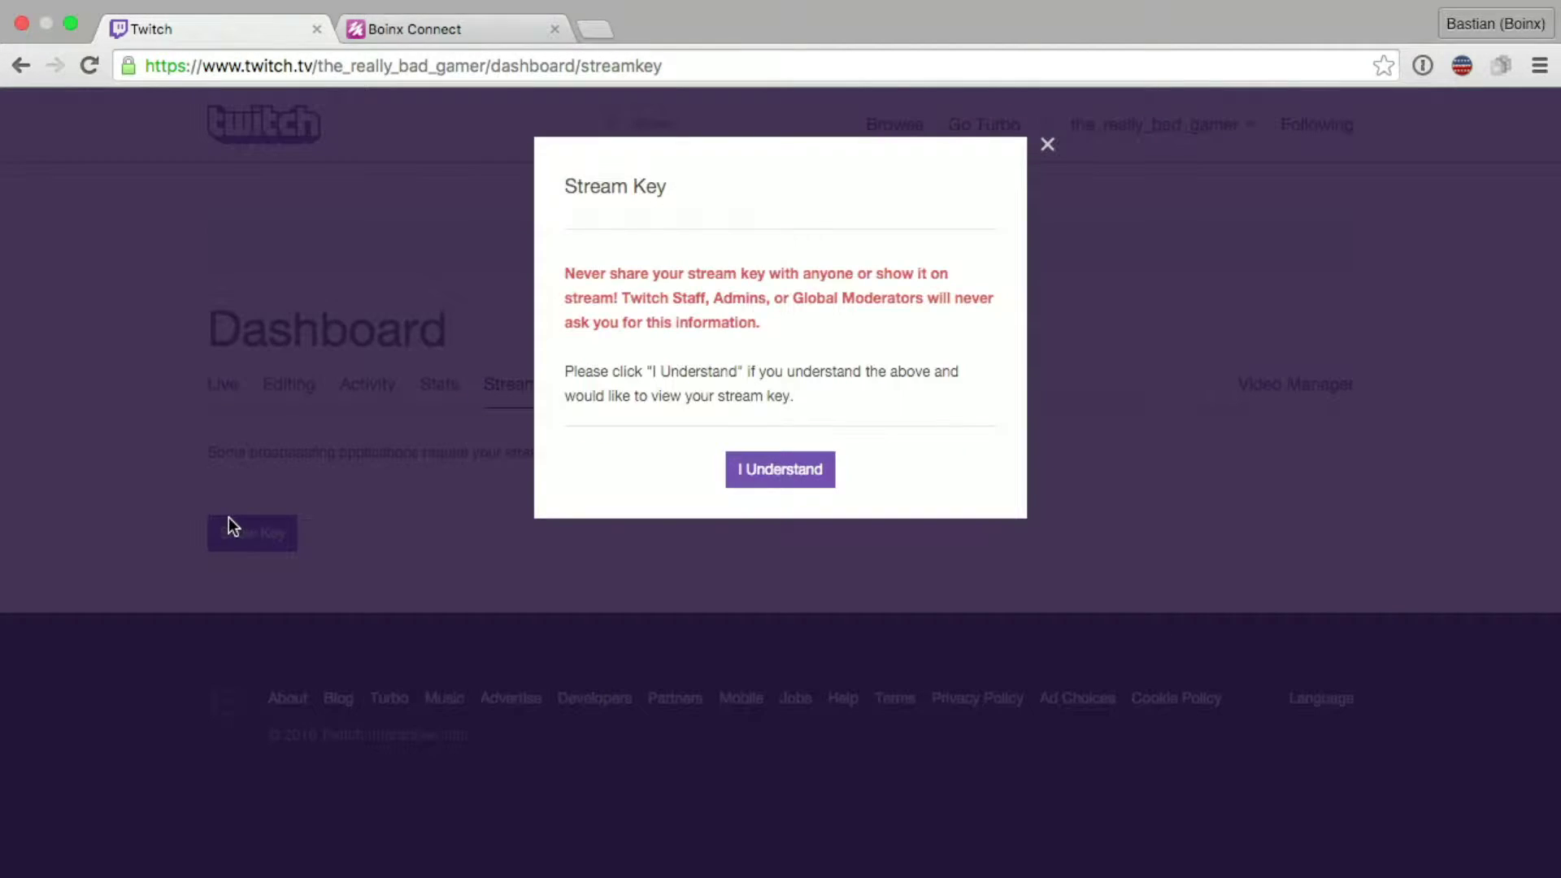
click(783, 471)
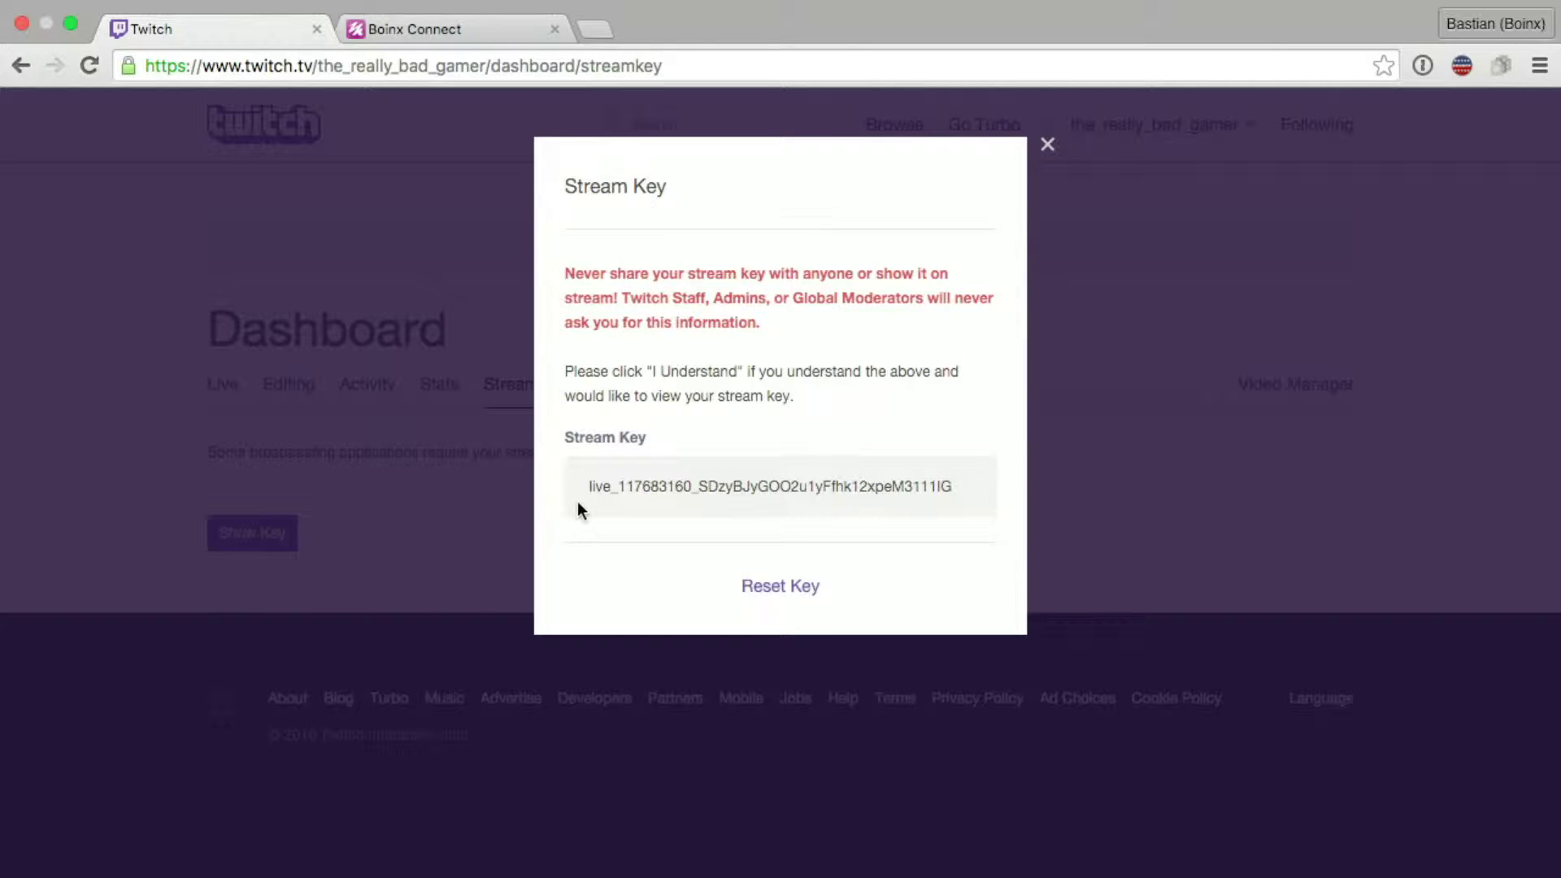
drag(582, 492, 971, 491)
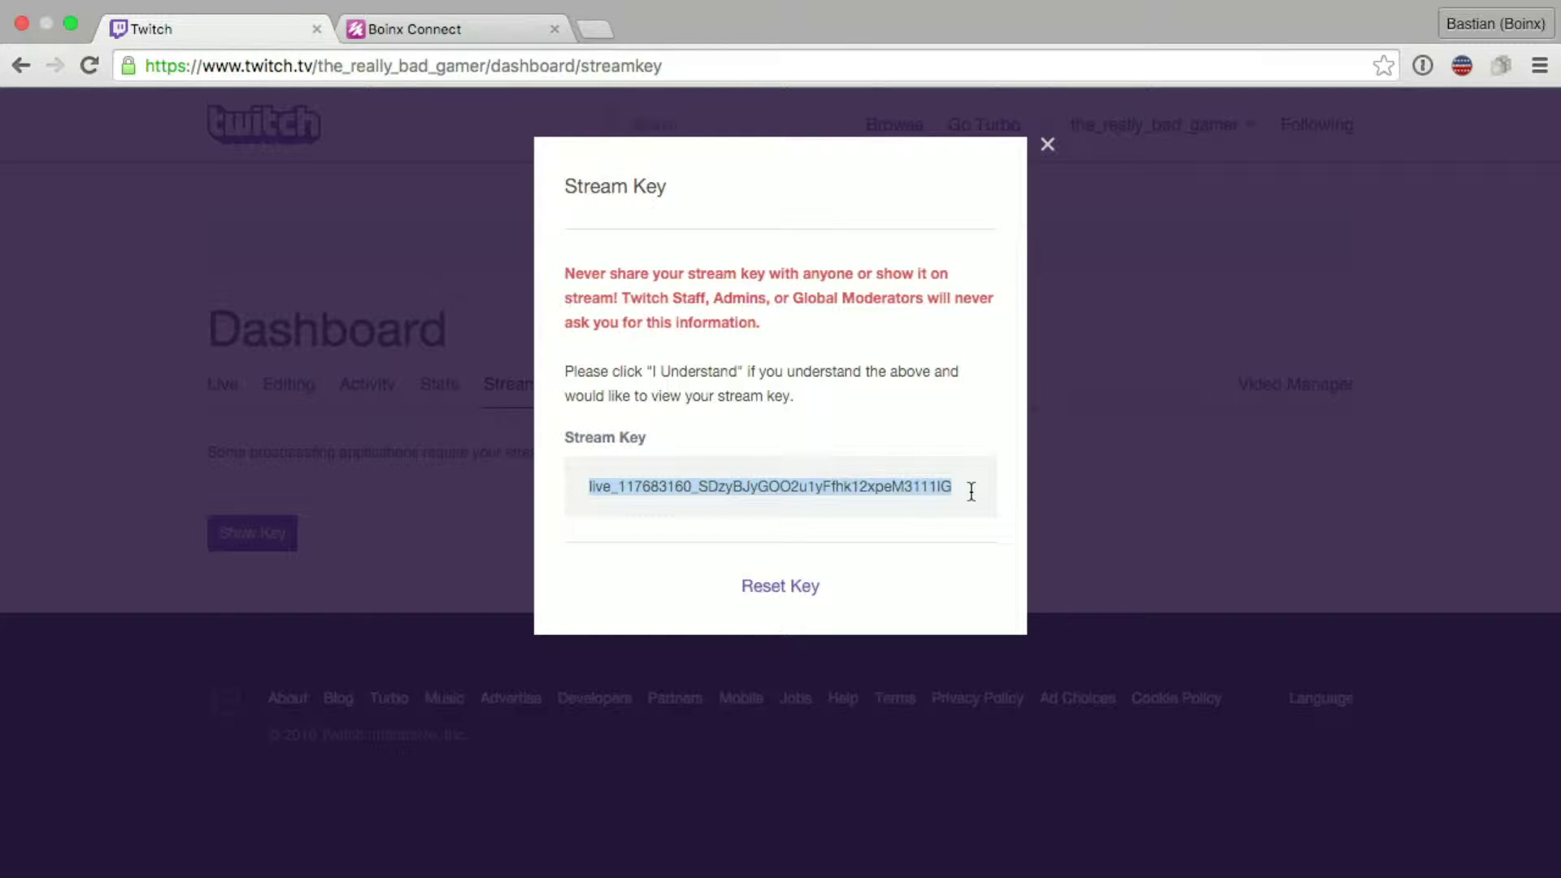
right_click(793, 486)
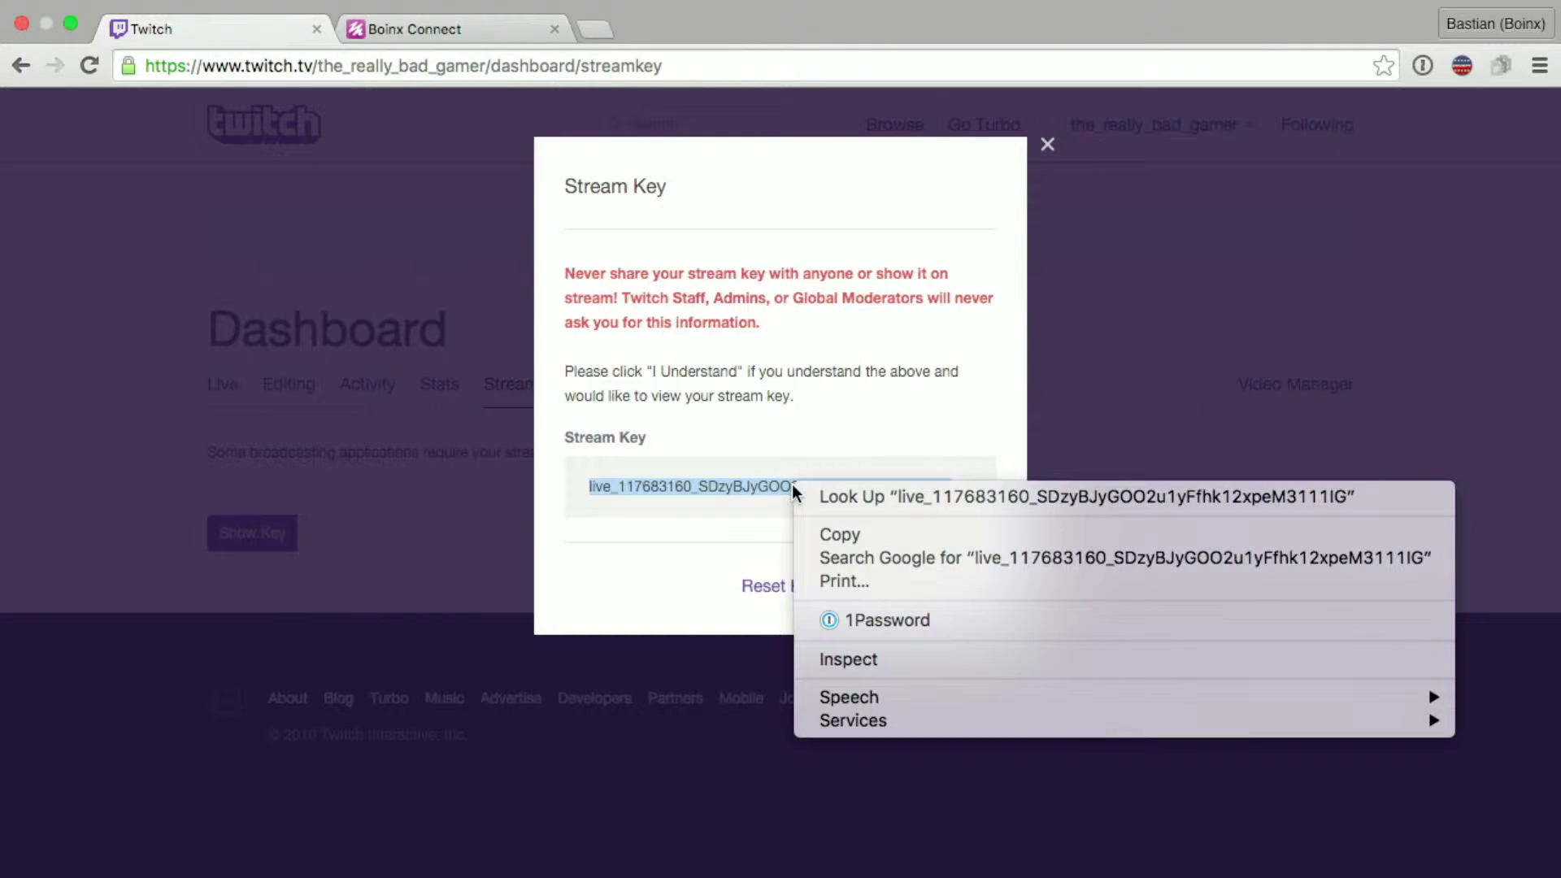
click(846, 535)
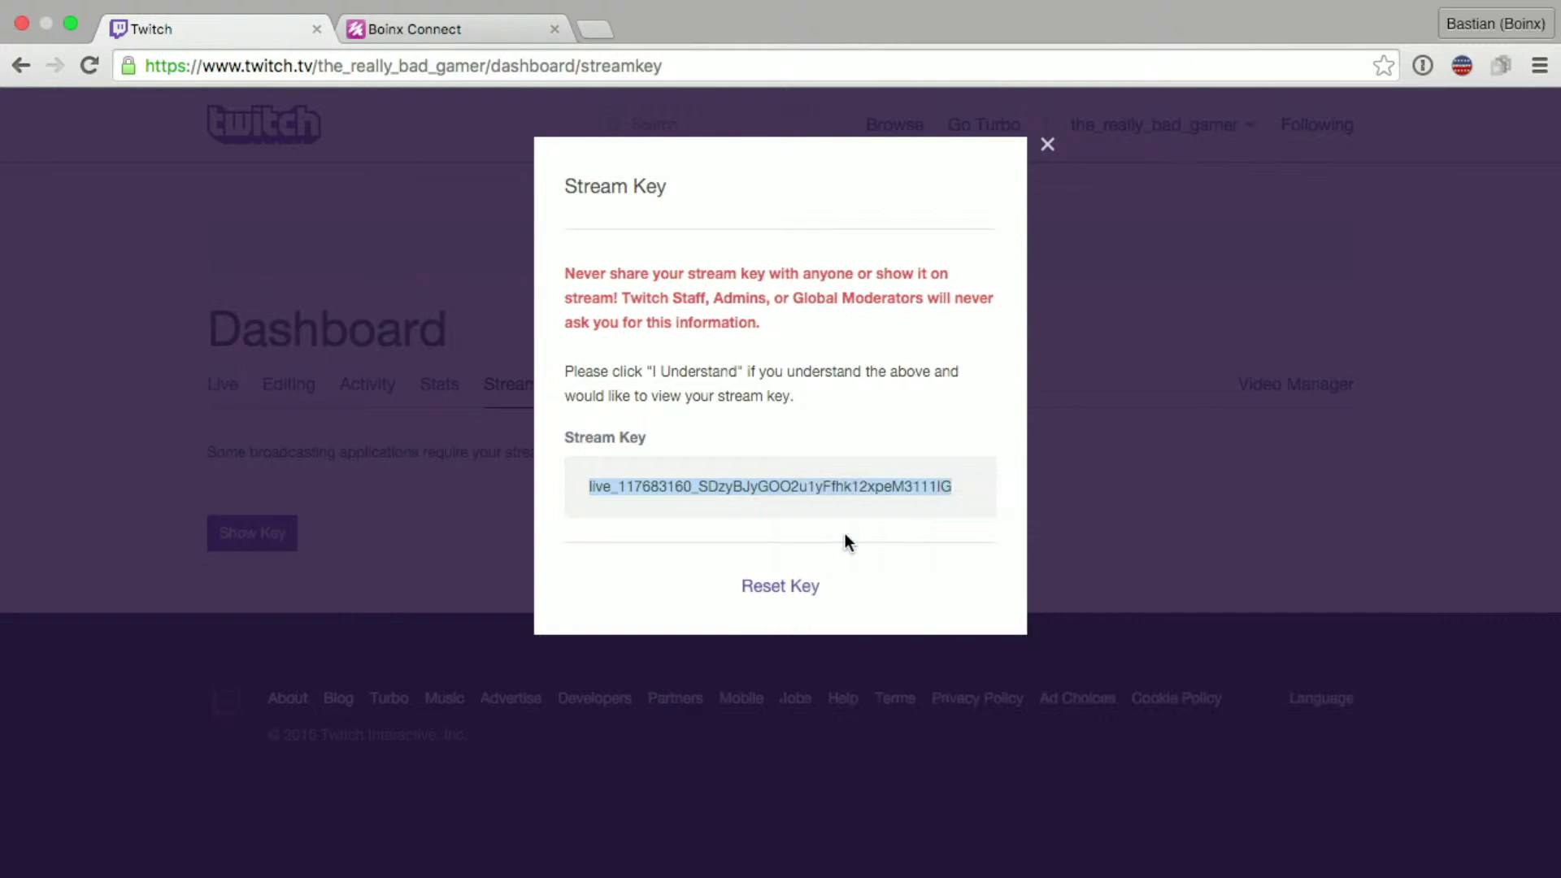
Step: Paste the Twitch stream key into mimoLive's Stream Key field and start streaming live
key(ctrl+Left)
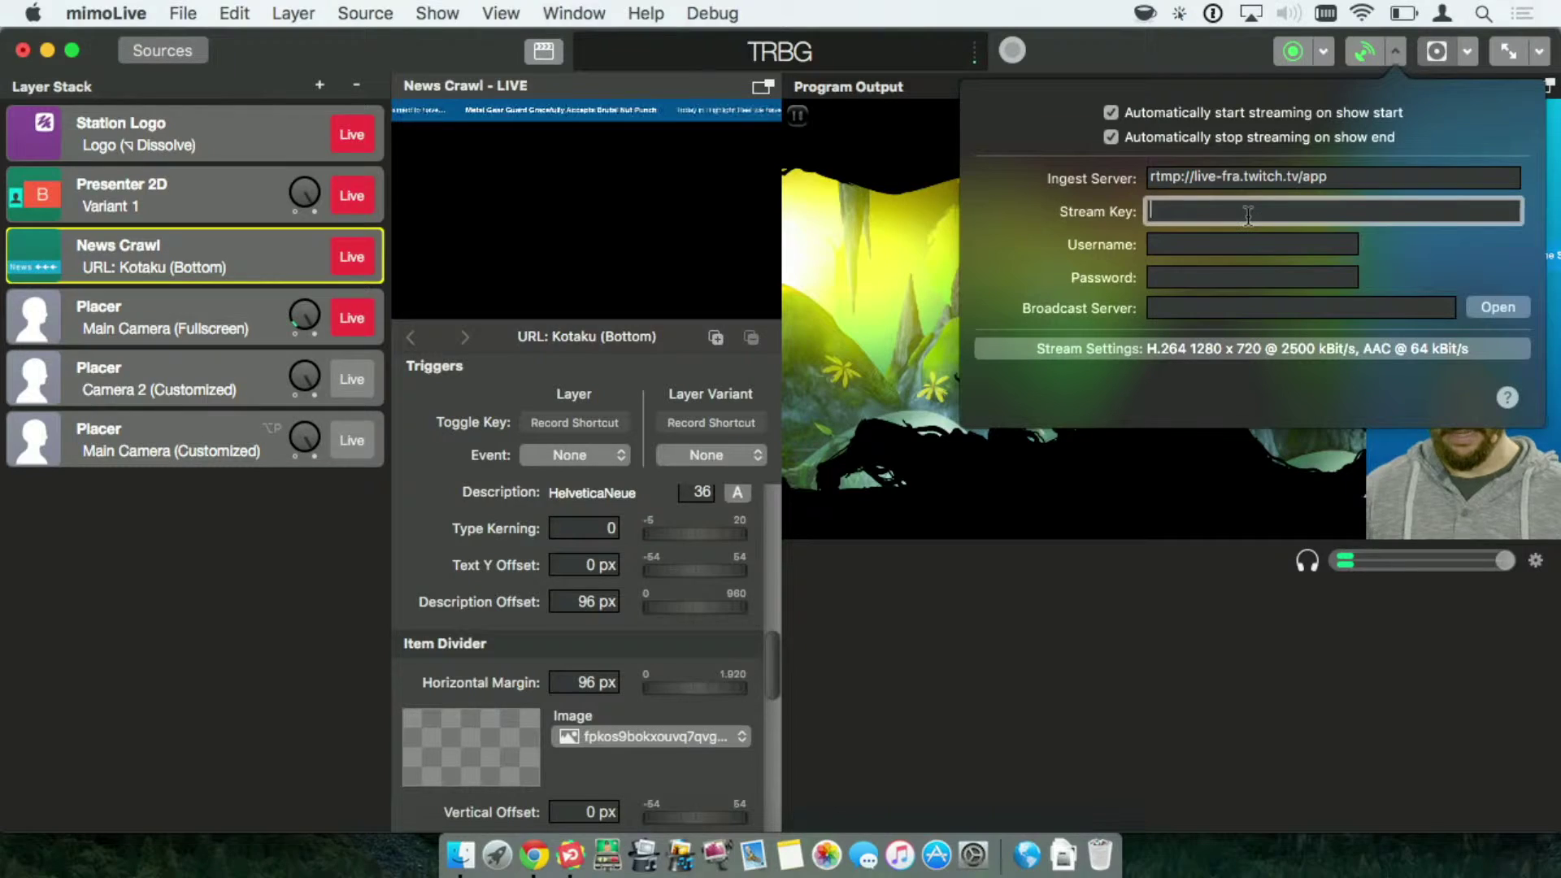
click(1164, 210)
right_click(1164, 210)
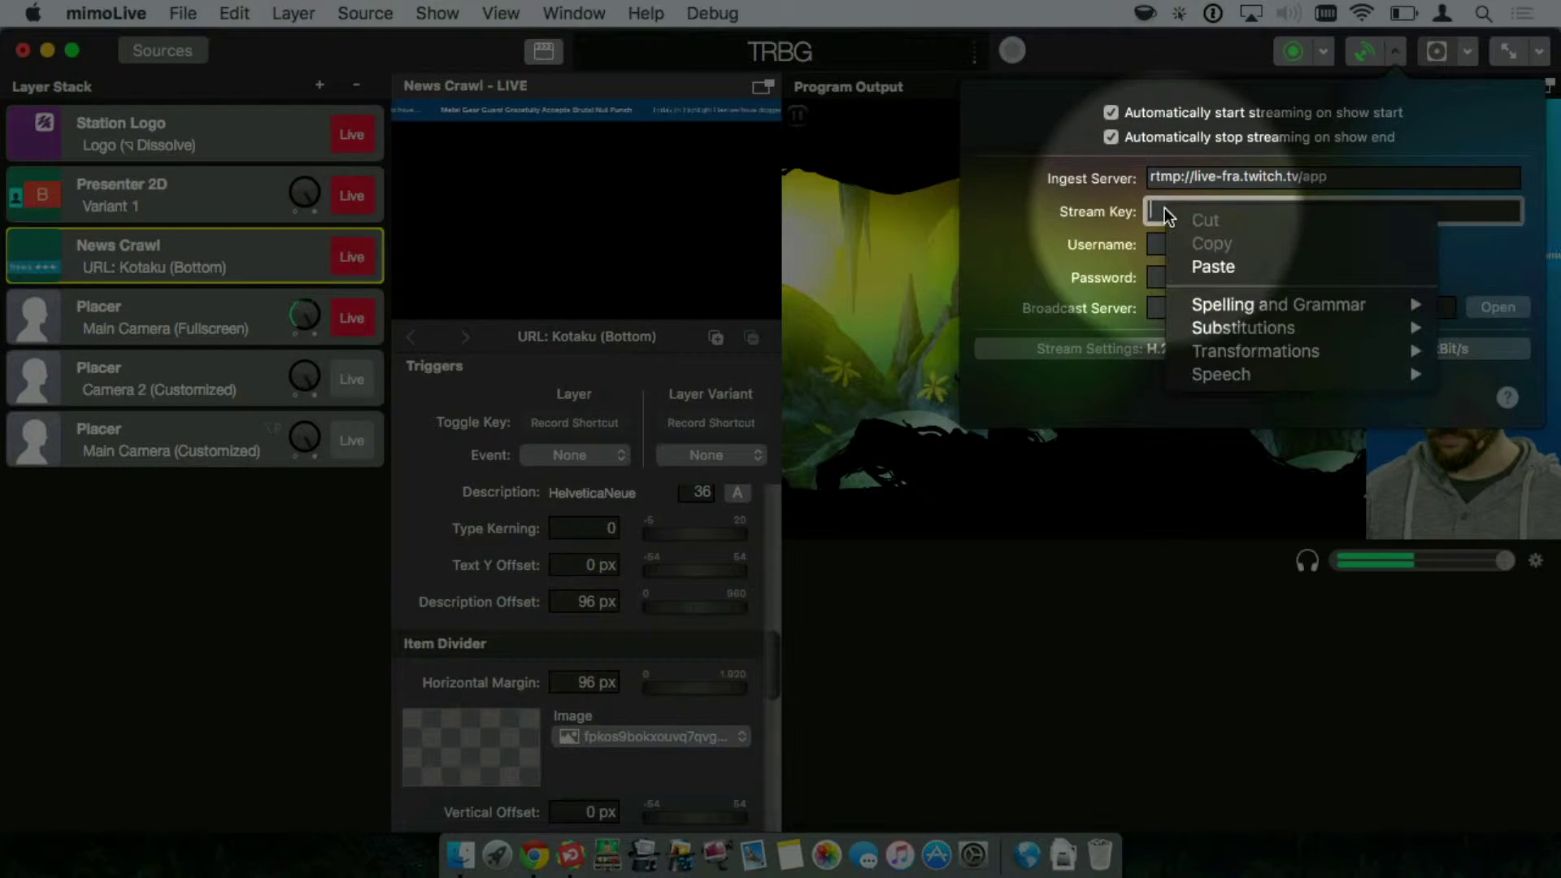
click(1211, 266)
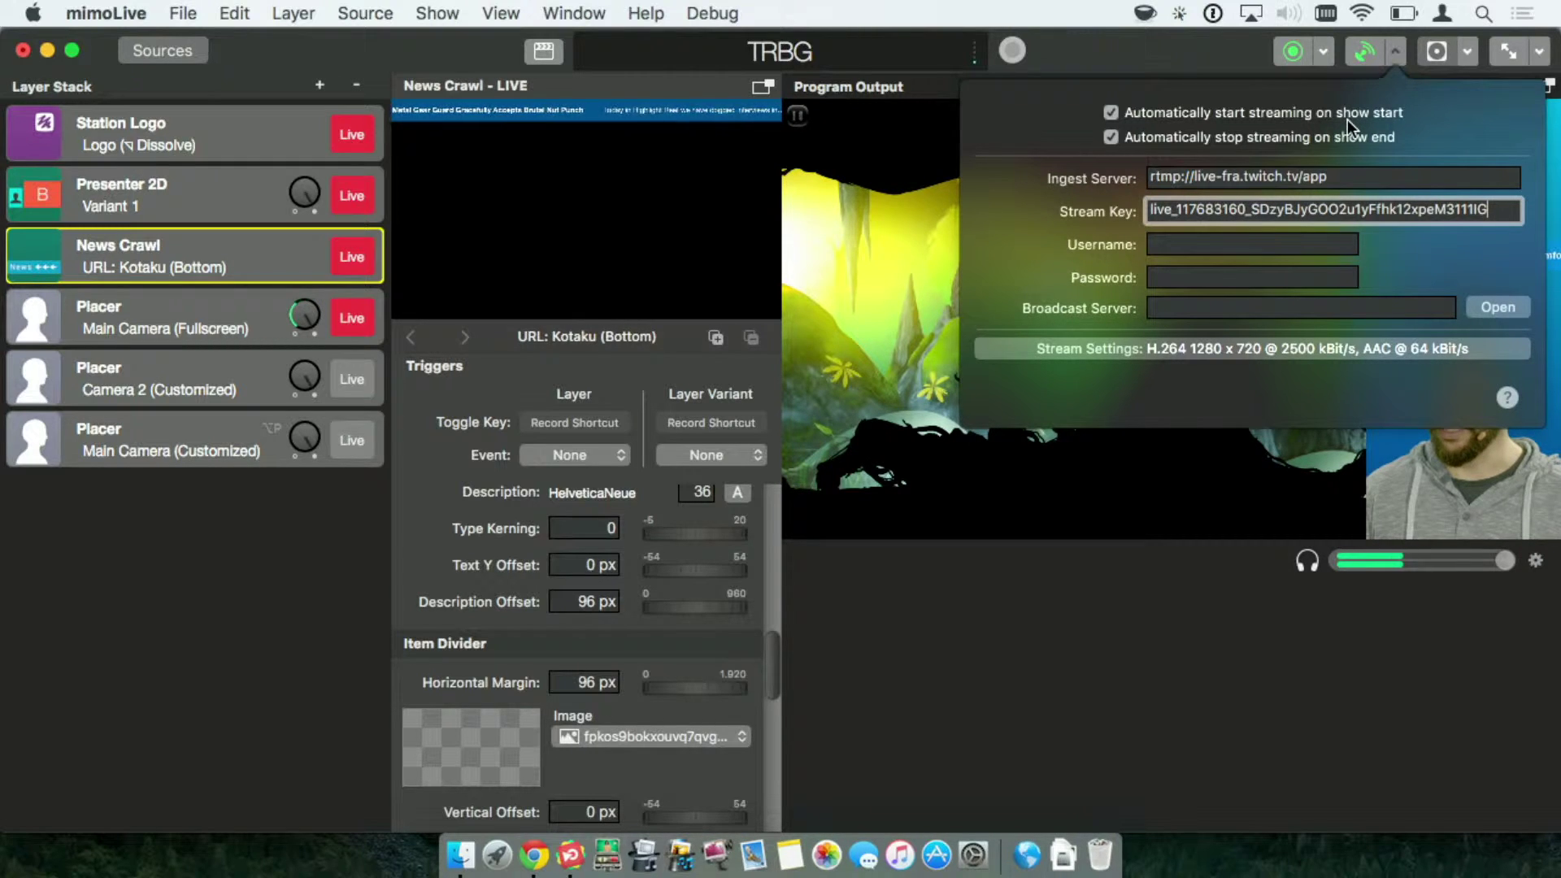
click(1397, 55)
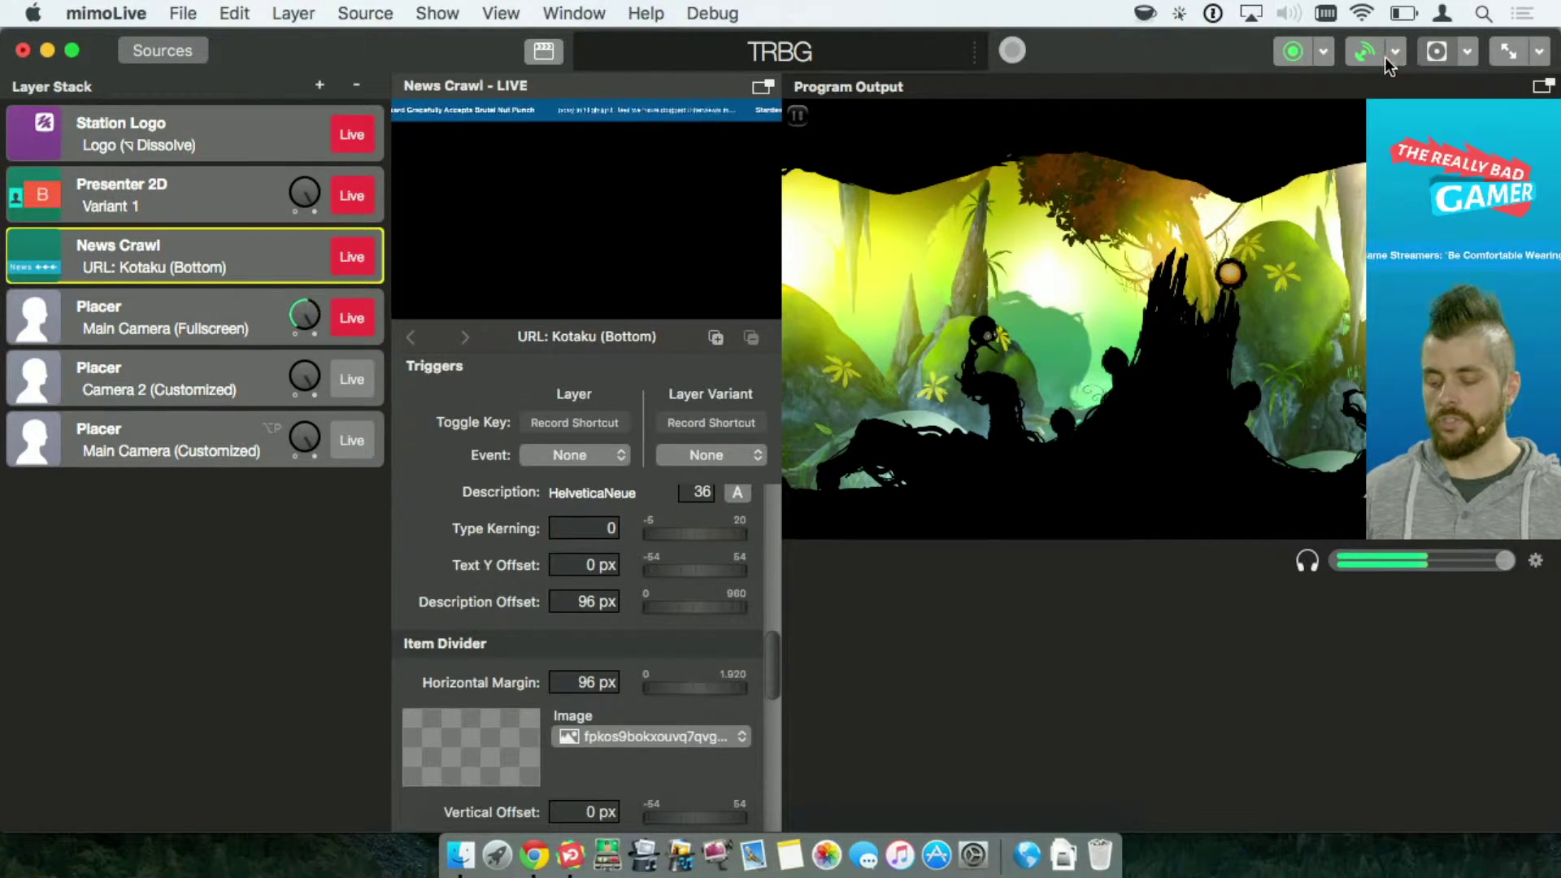
click(1367, 58)
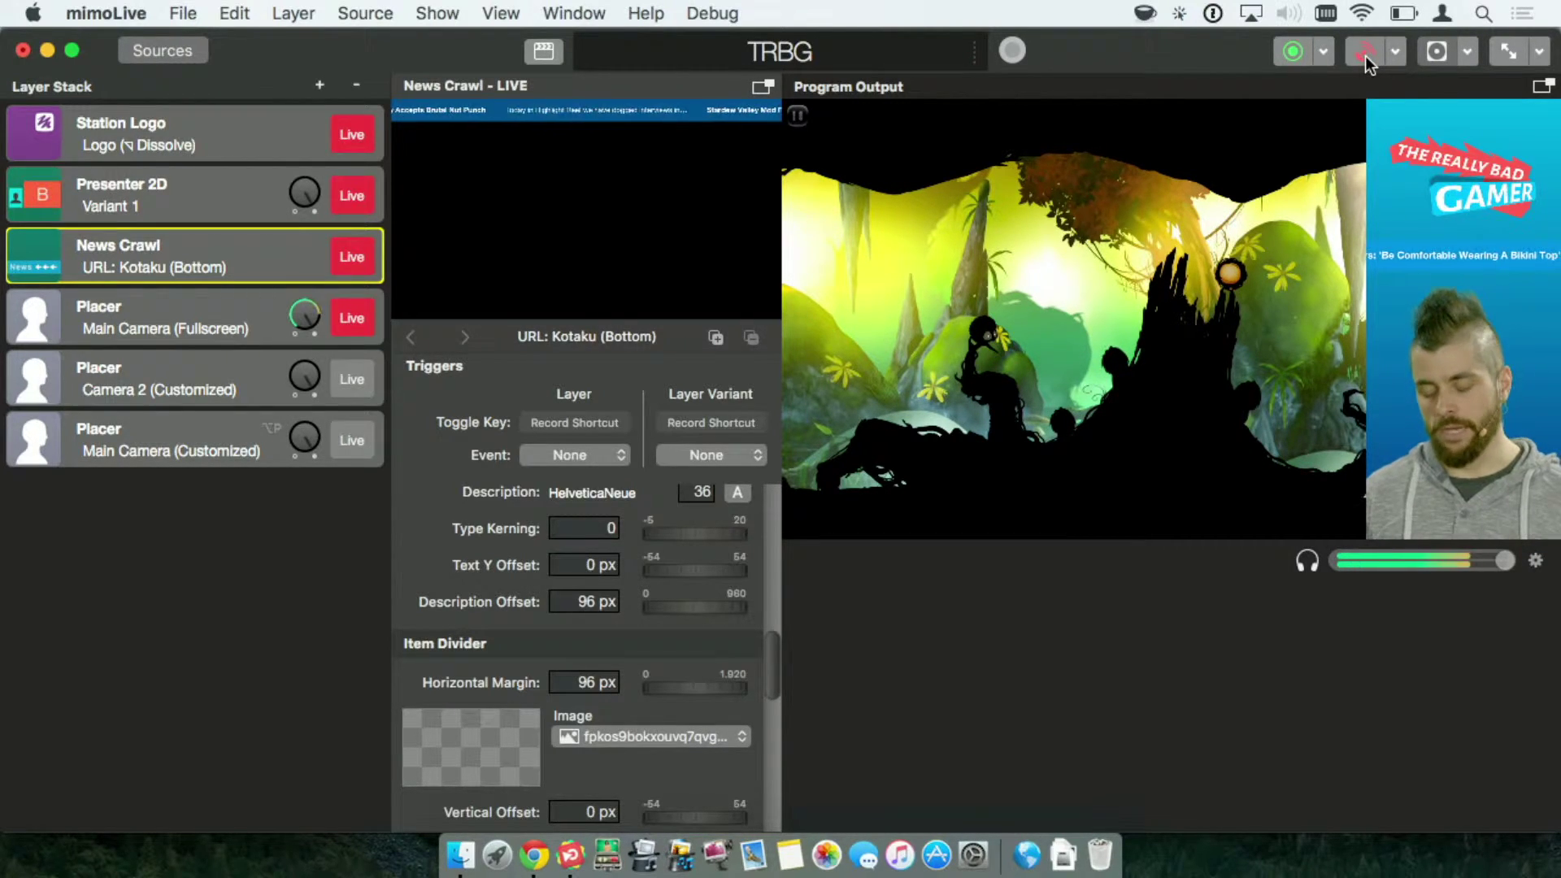
Step: Close the stream key dialog and check the mimoLive show in the Twitch Live dashboard preview
click(531, 855)
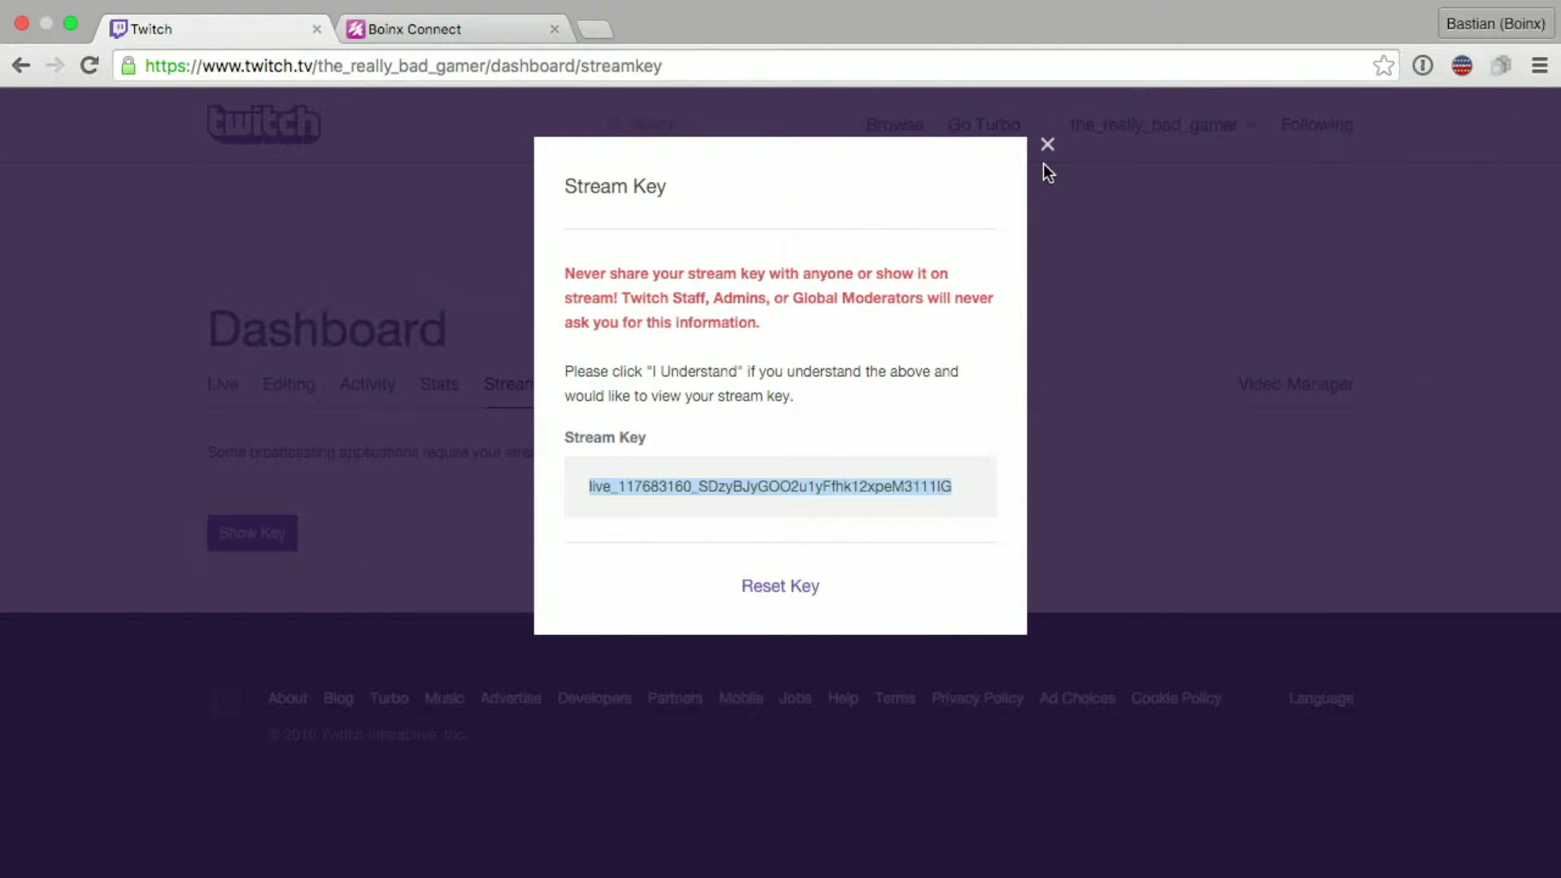
click(1048, 145)
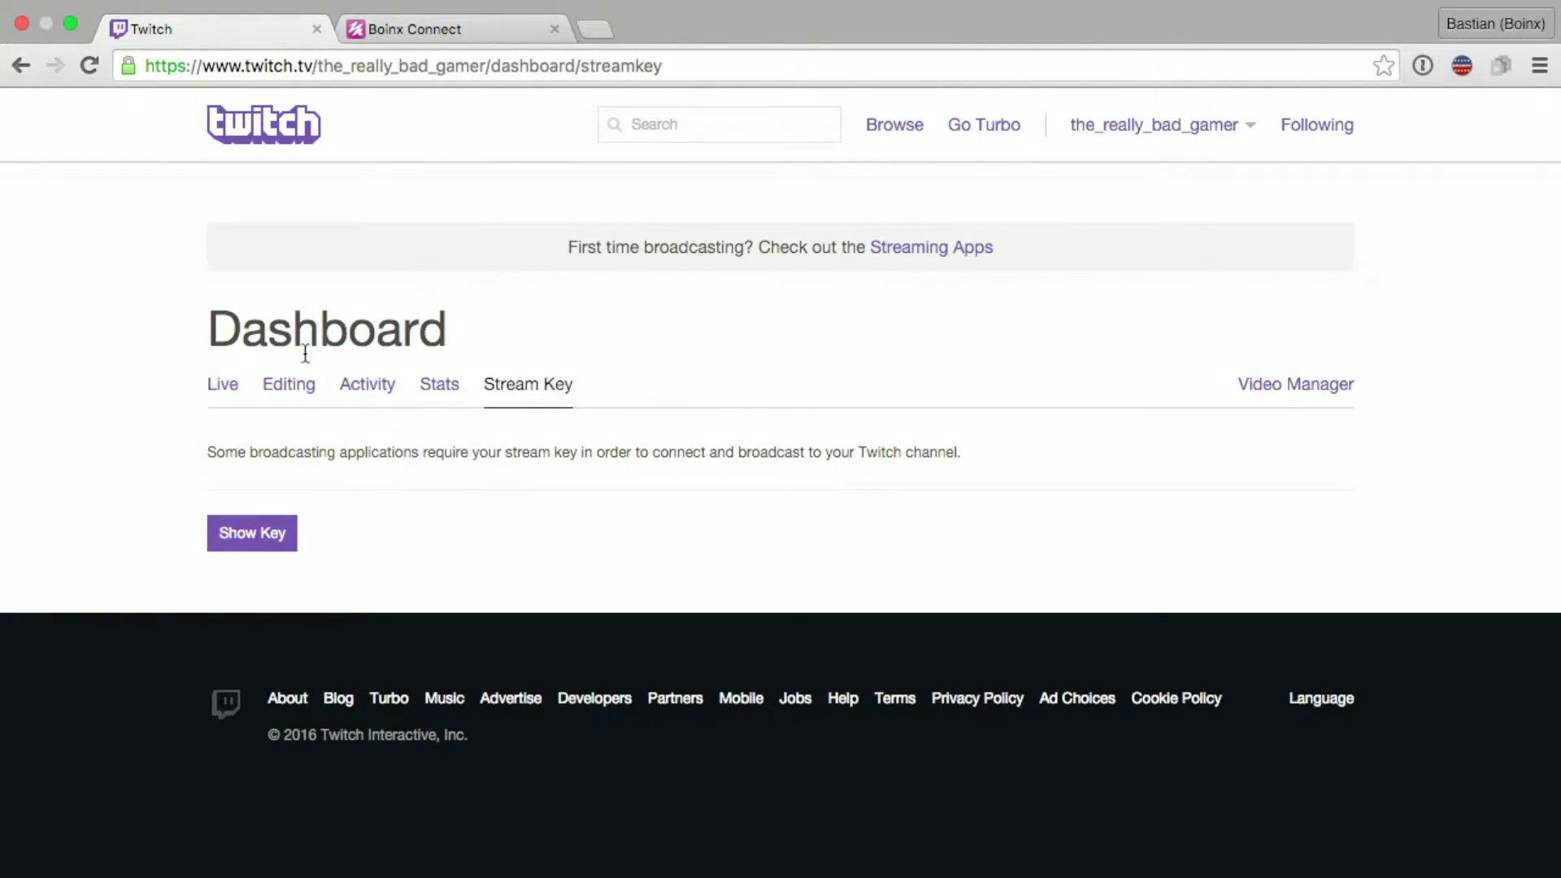
click(222, 387)
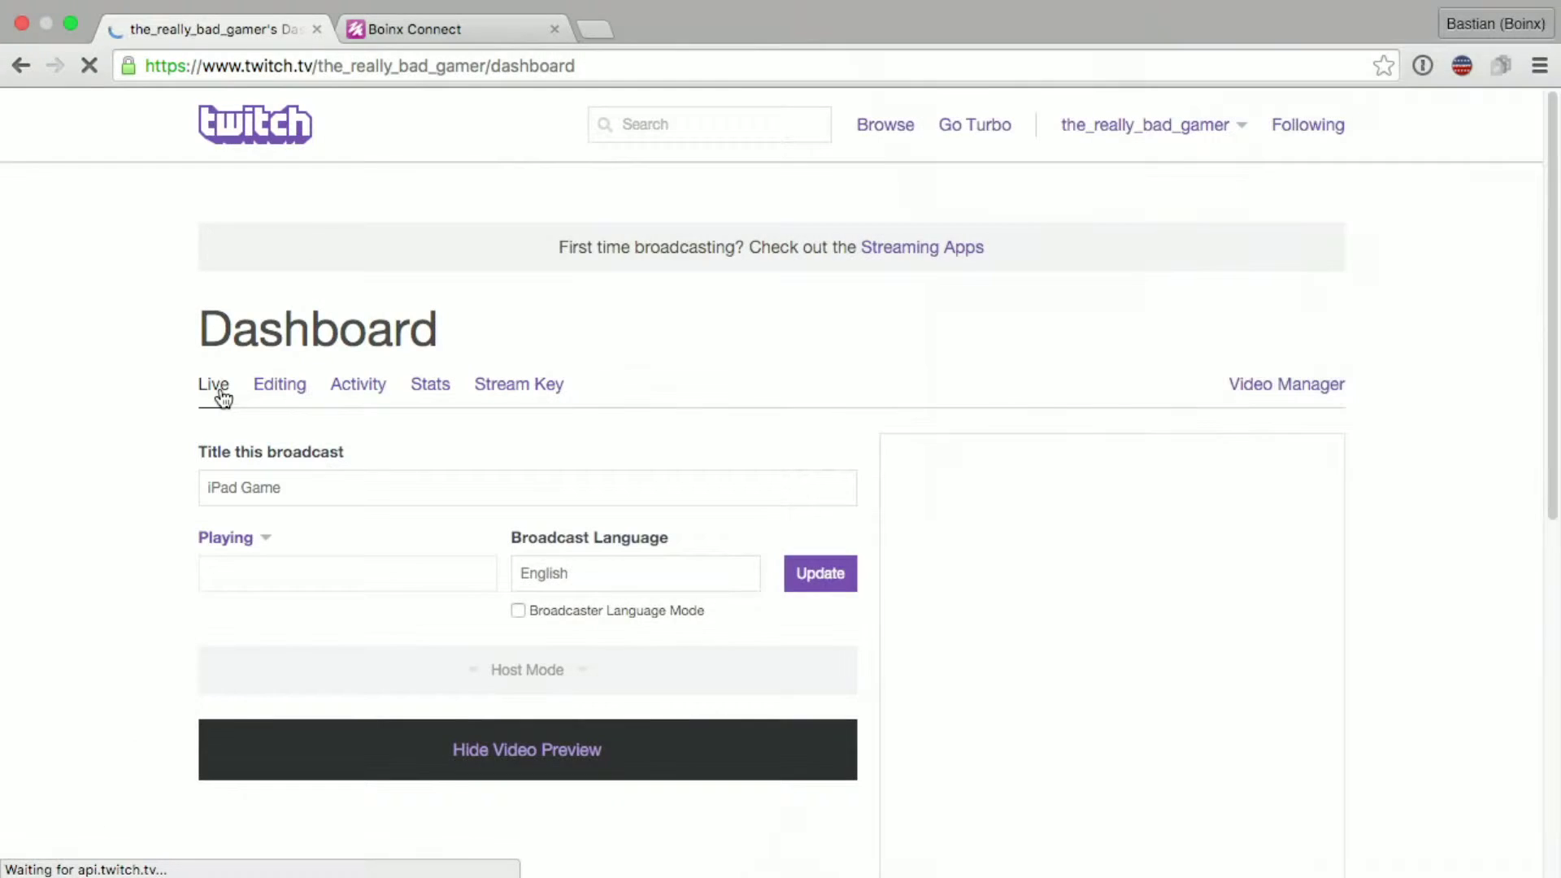
scroll(223, 399, down, 3)
scroll(221, 397, down, 3)
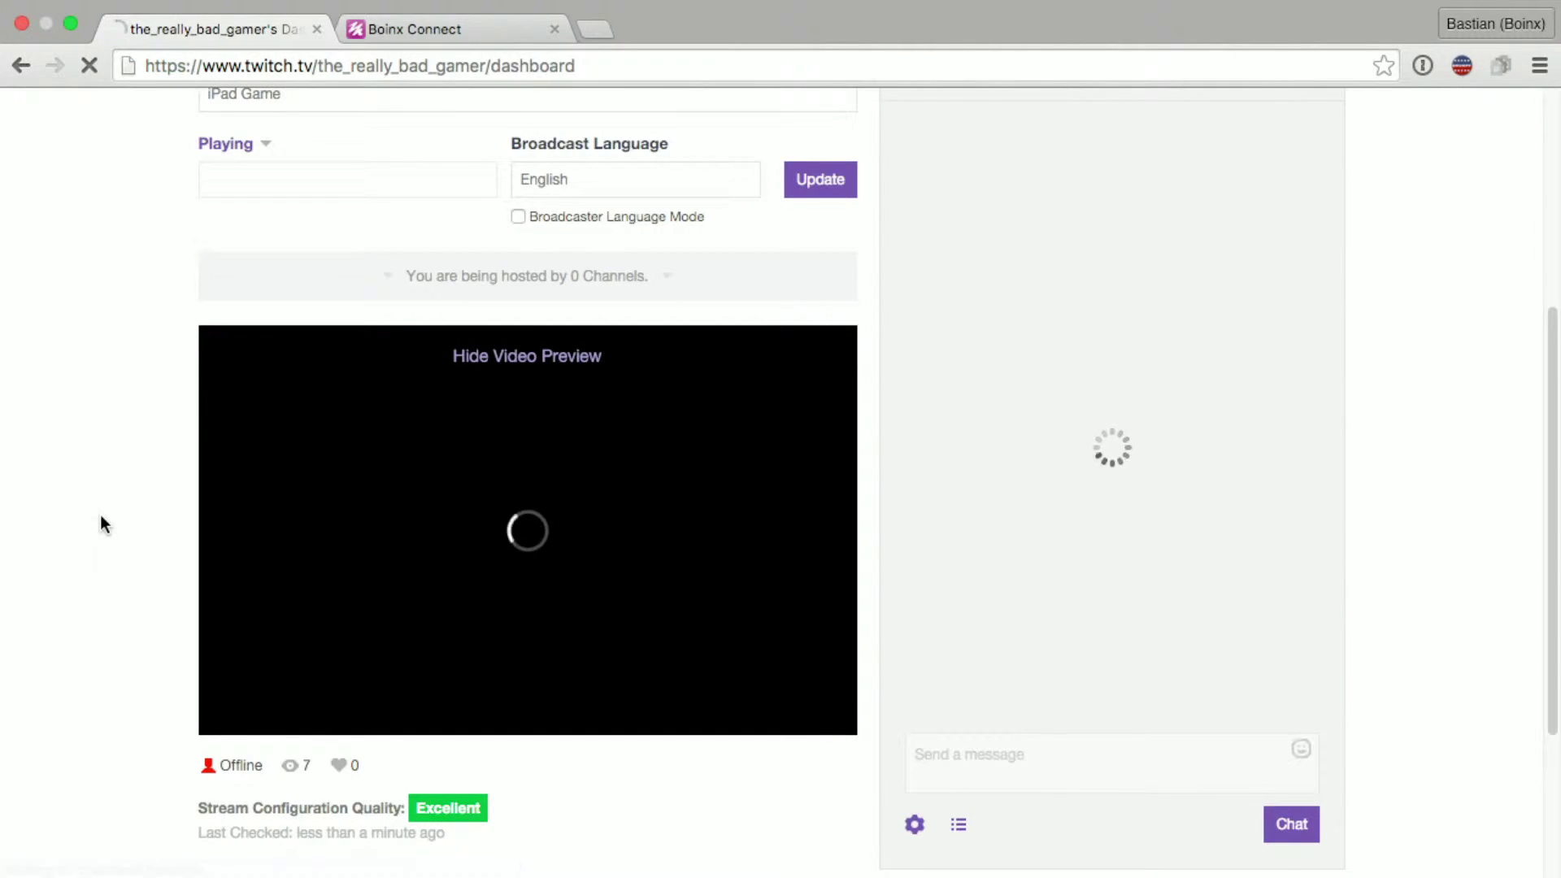
scroll(54, 533, up, 1)
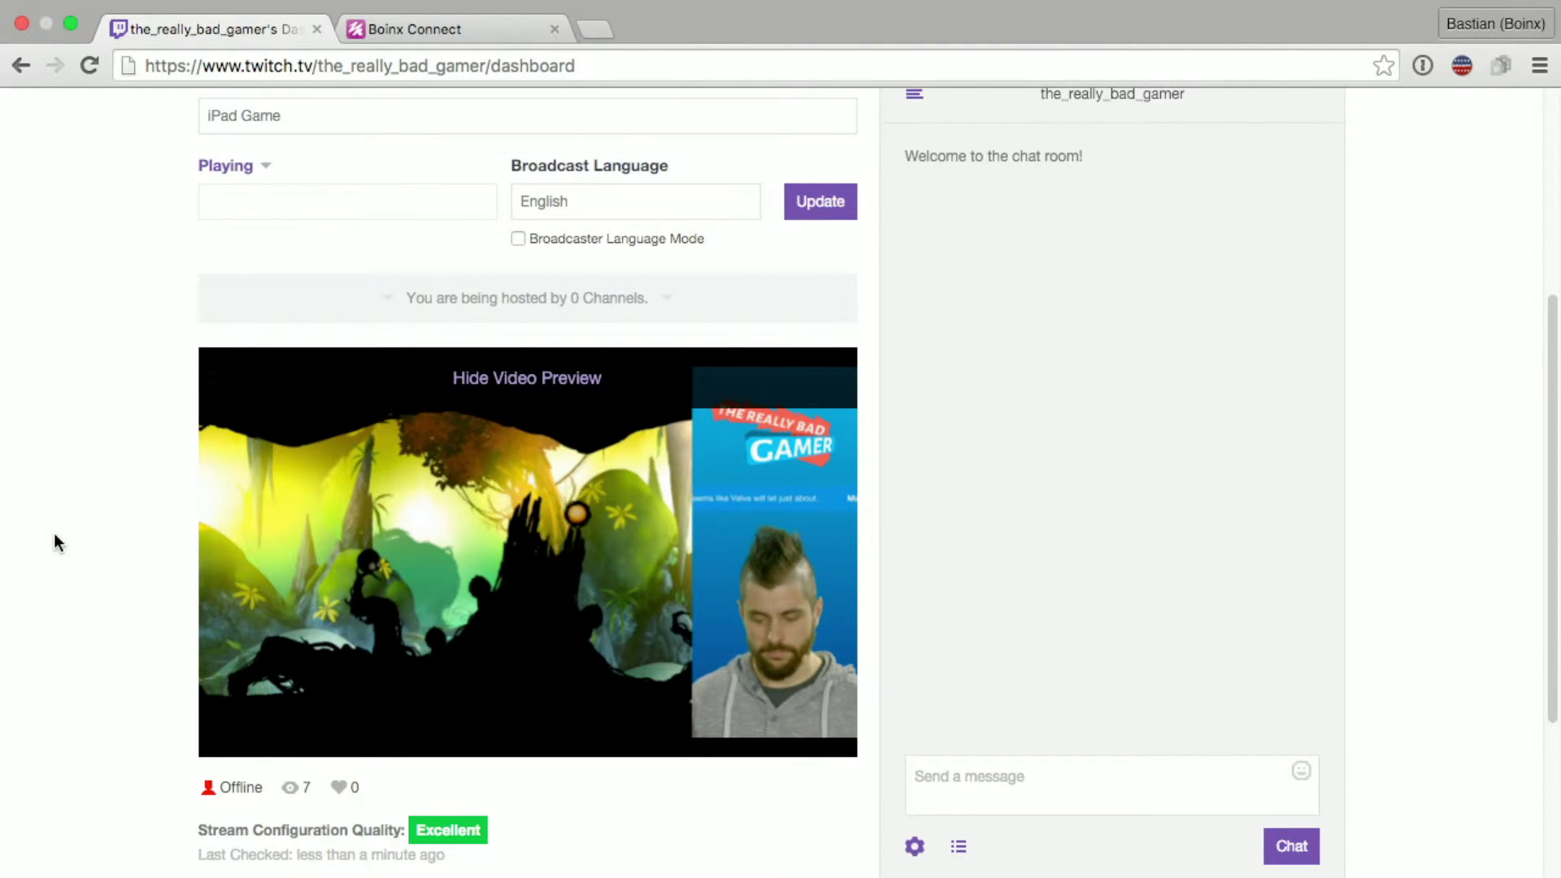
scroll(54, 542, up, 5)
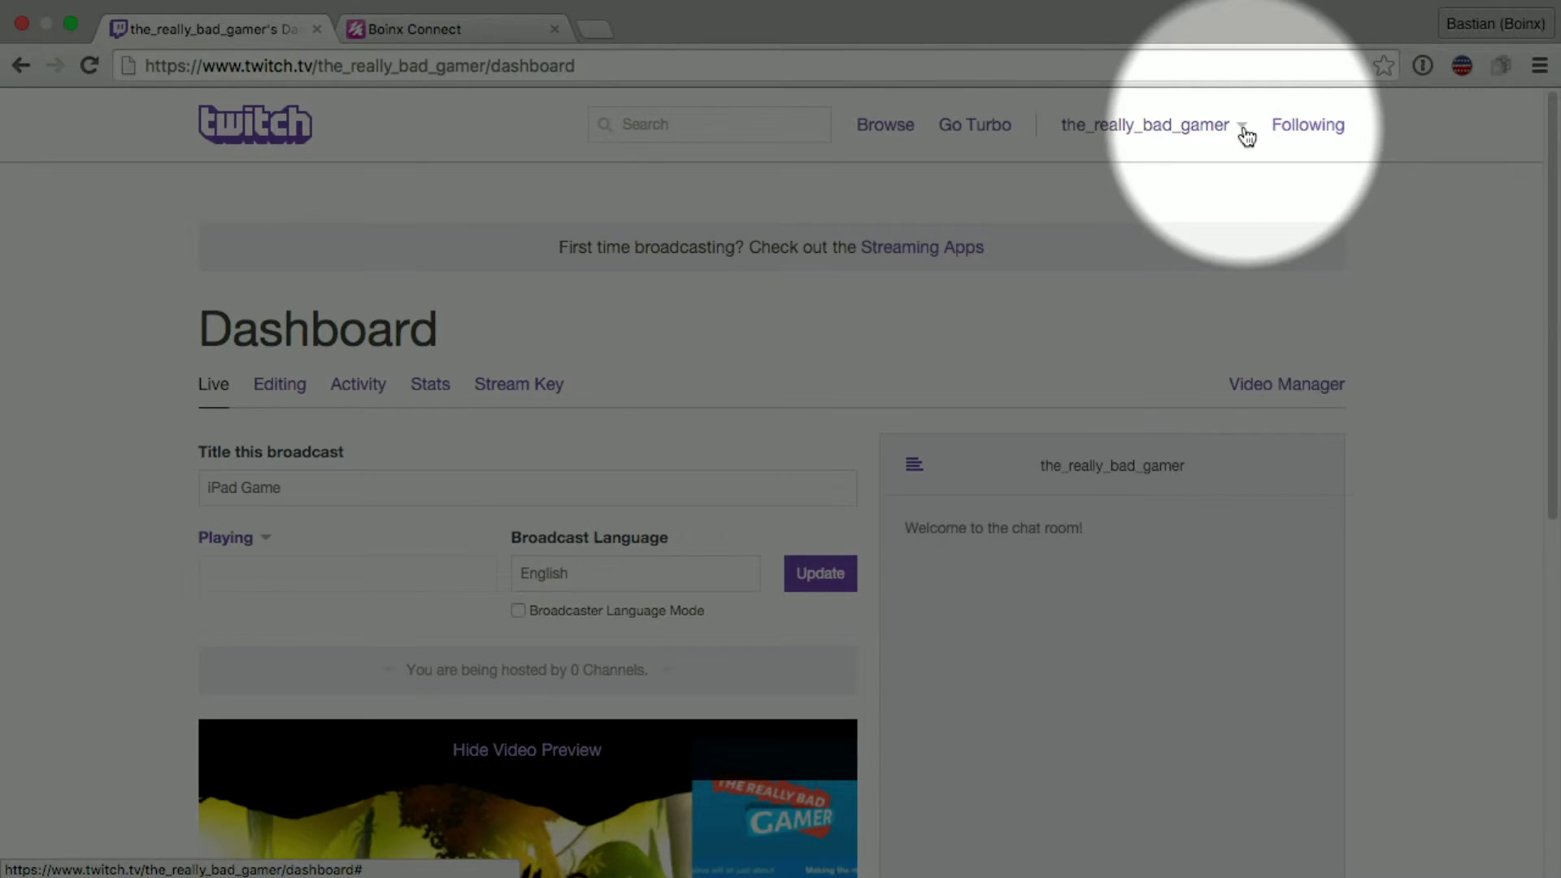
click(1244, 132)
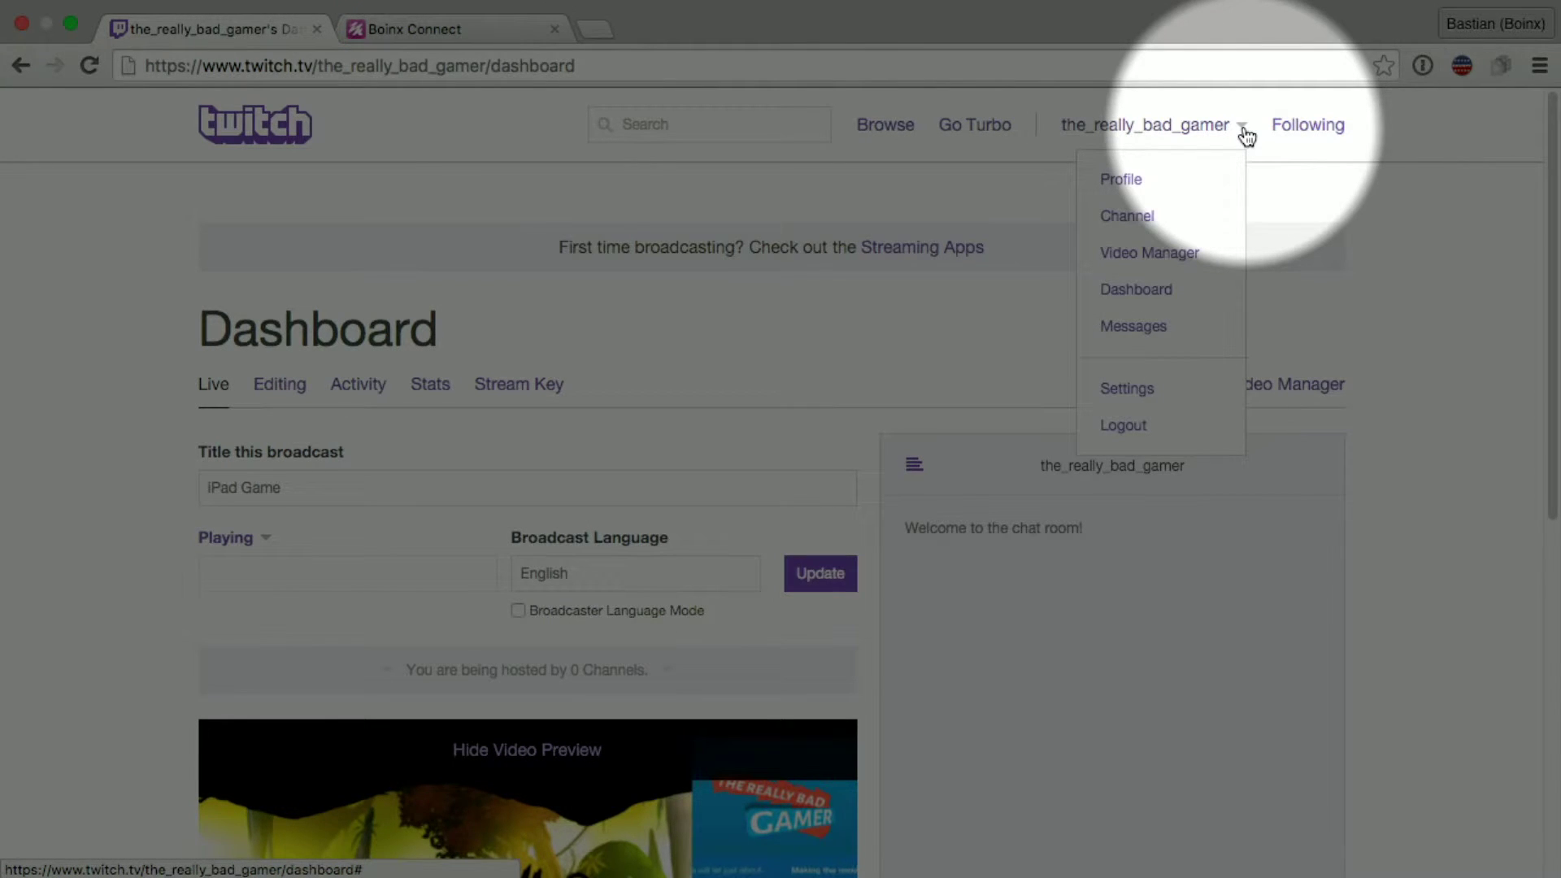